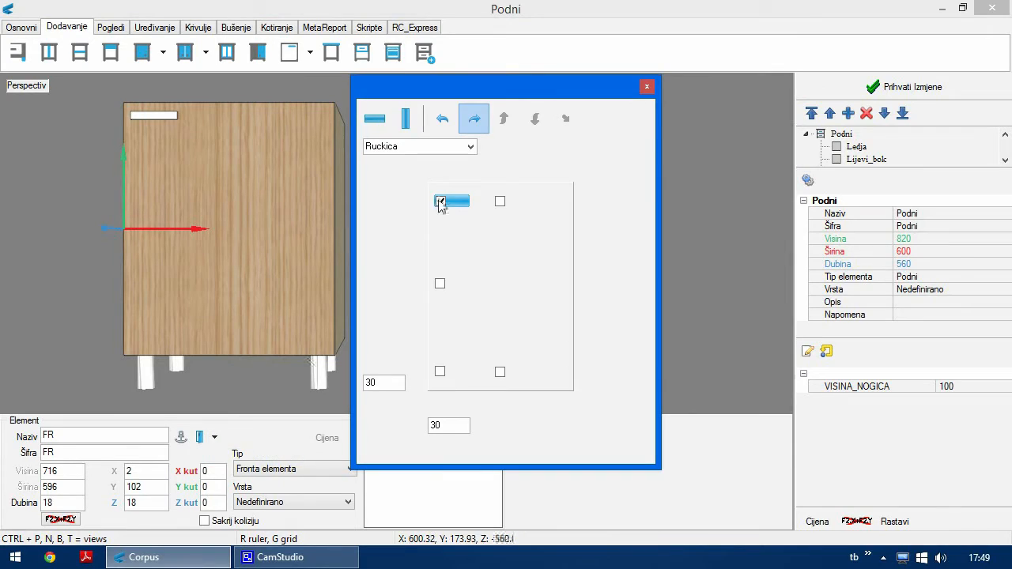
Try the door handle at the top centre and halfway up the left edge, ending at the top-left corner.
{"action": "left_click", "coordinate": [500, 202]}
{"action": "left_click", "coordinate": [440, 203]}
{"action": "left_click", "coordinate": [440, 284]}
{"action": "left_click", "coordinate": [440, 202]}
Switch the door to the opposite opening direction and try the handle midway along the right edge, top right and top centre.
{"action": "left_click", "coordinate": [442, 120]}
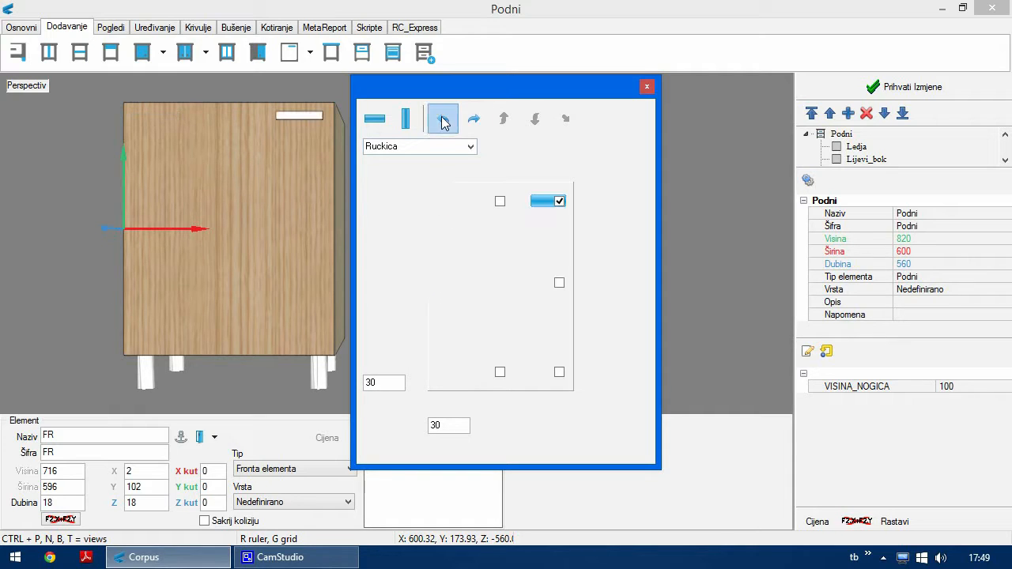
{"action": "left_click", "coordinate": [560, 283]}
{"action": "left_click", "coordinate": [560, 202]}
{"action": "left_click", "coordinate": [499, 202]}
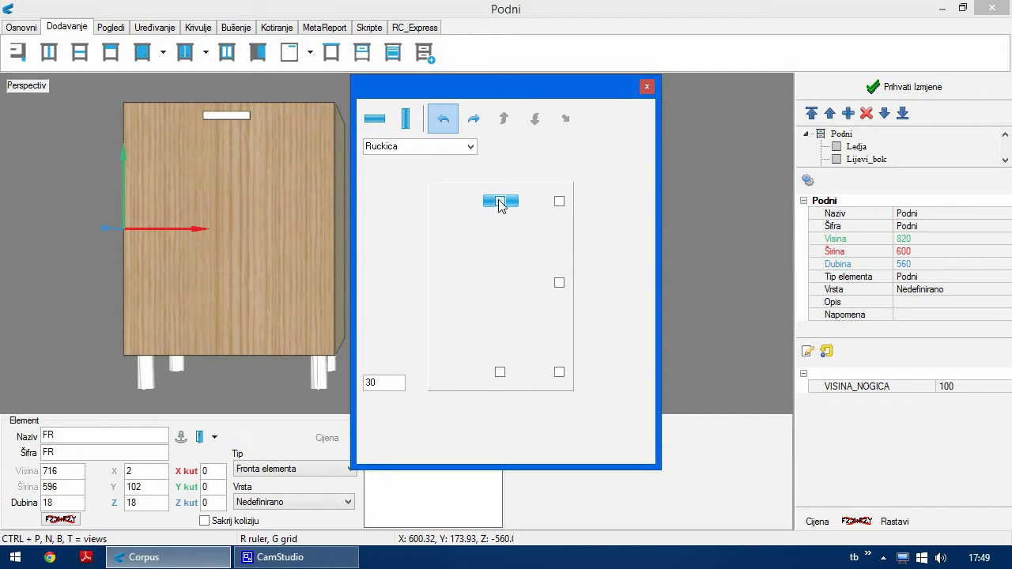
Restore the original opening direction, place the handle midway along the left edge, and compare its vertical and horizontal orientations.
{"action": "left_click", "coordinate": [473, 119]}
{"action": "left_click", "coordinate": [440, 284]}
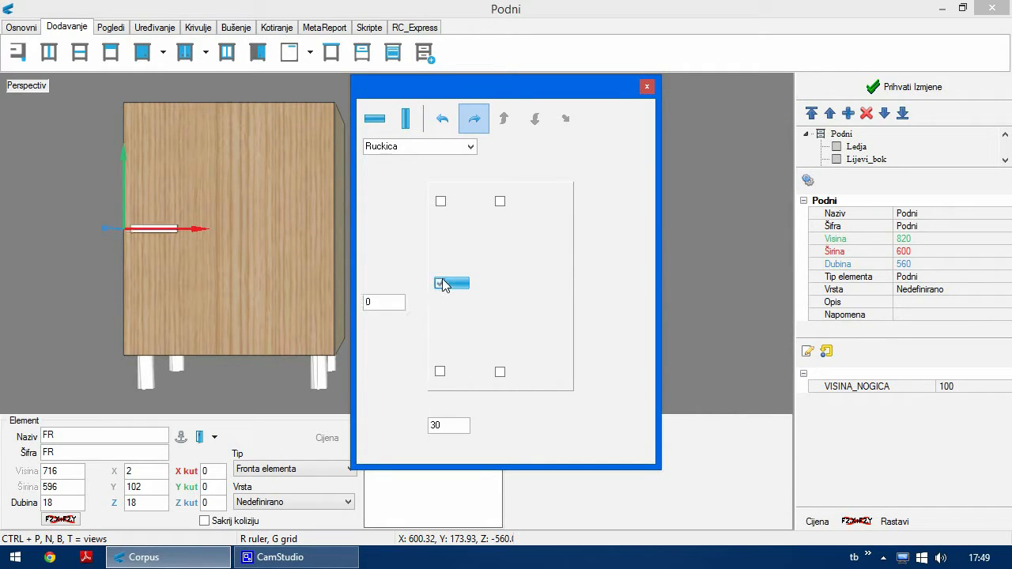
{"action": "left_click", "coordinate": [406, 123]}
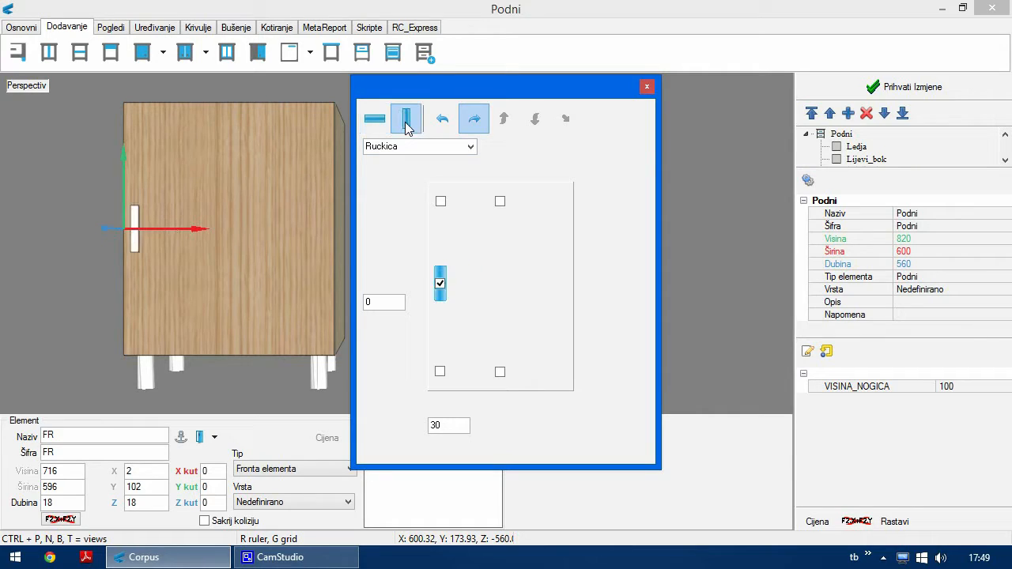
{"action": "left_click", "coordinate": [376, 121]}
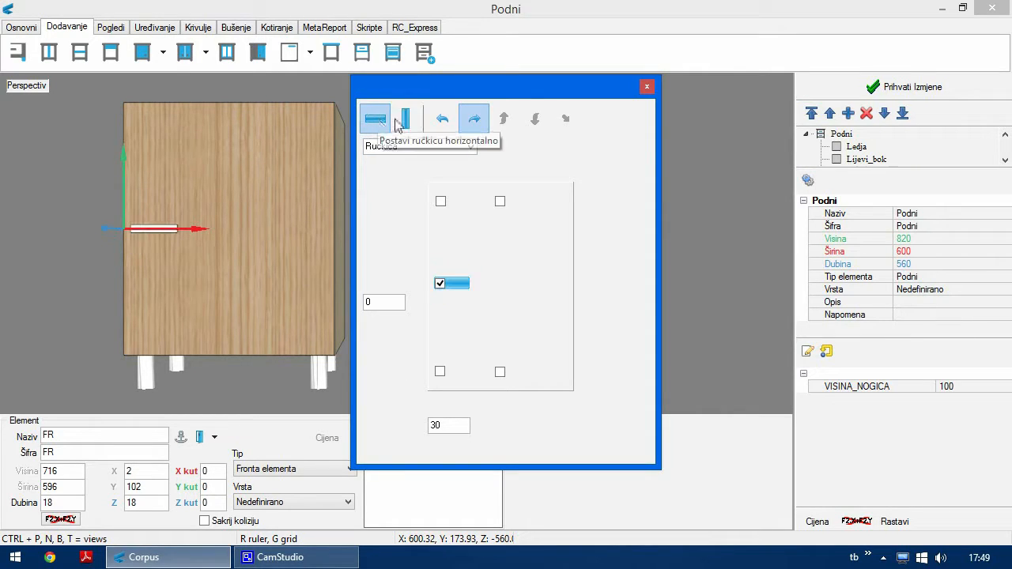
{"action": "left_click", "coordinate": [408, 122]}
Place the handle horizontally at the door's top-left corner with a vertical offset of 70 and a horizontal offset of 60.
{"action": "left_click", "coordinate": [441, 202]}
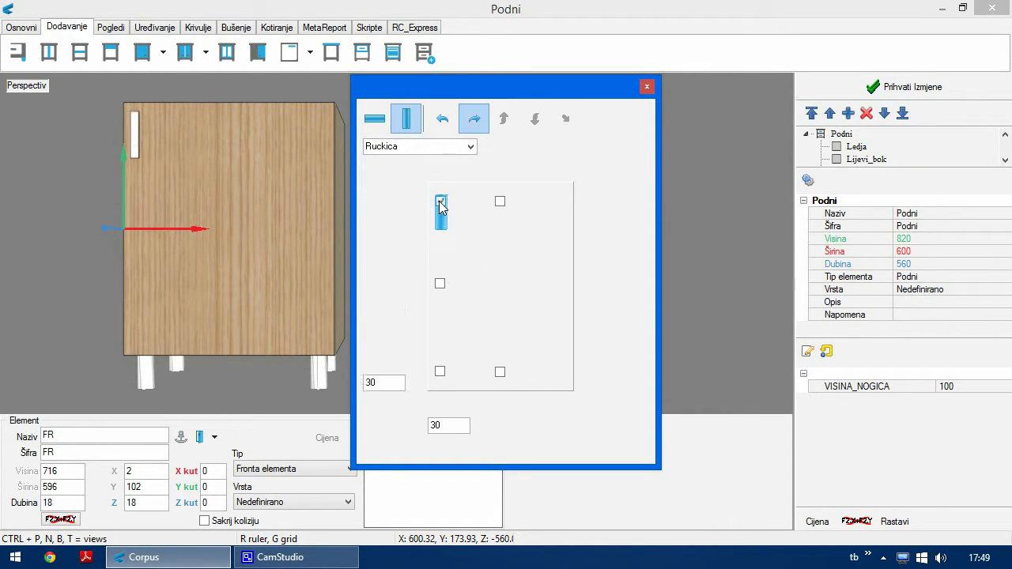
{"action": "left_click", "coordinate": [375, 120]}
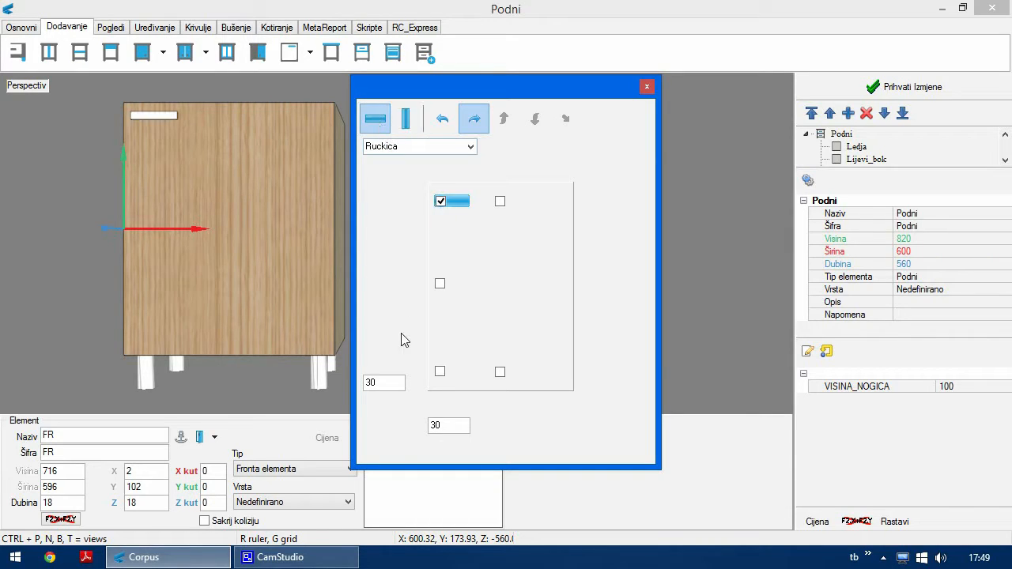
{"action": "left_click_drag", "start_coordinate": [386, 388], "coordinate": [363, 385]}
{"action": "type", "text": "70"}
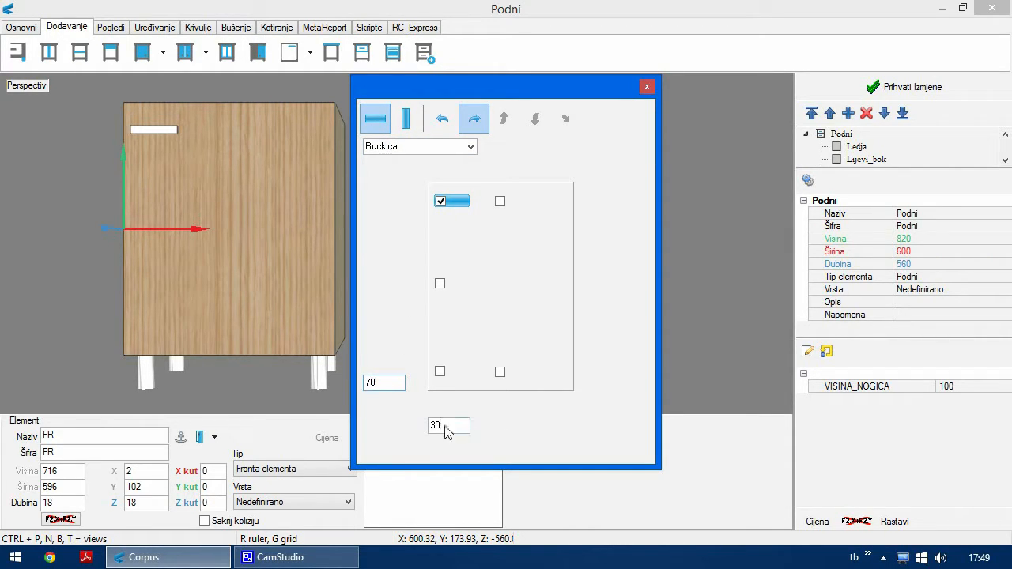
{"action": "left_click_drag", "start_coordinate": [447, 431], "coordinate": [408, 431]}
{"action": "type", "text": "60"}
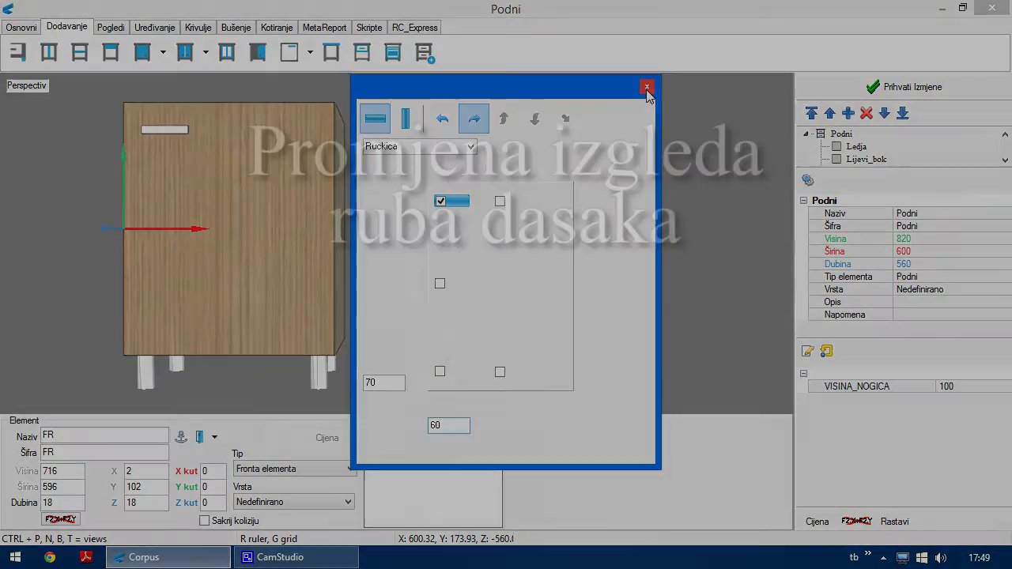
{"action": "left_click", "coordinate": [647, 89]}
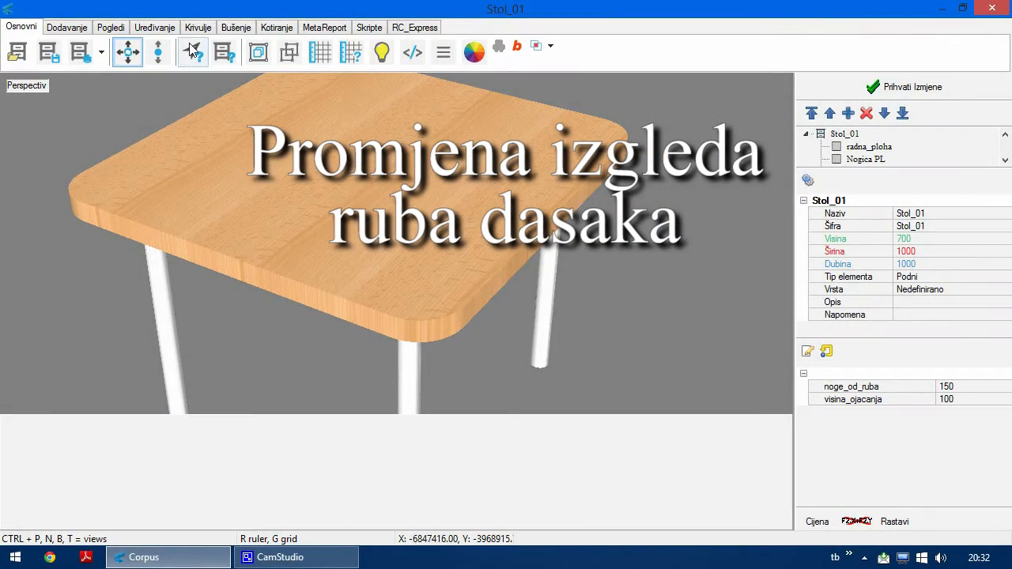
Open the outline curve of the tabletop radna_ploha and apply a quarter-round edge profile with the Negativan option.
{"action": "left_click", "coordinate": [264, 131]}
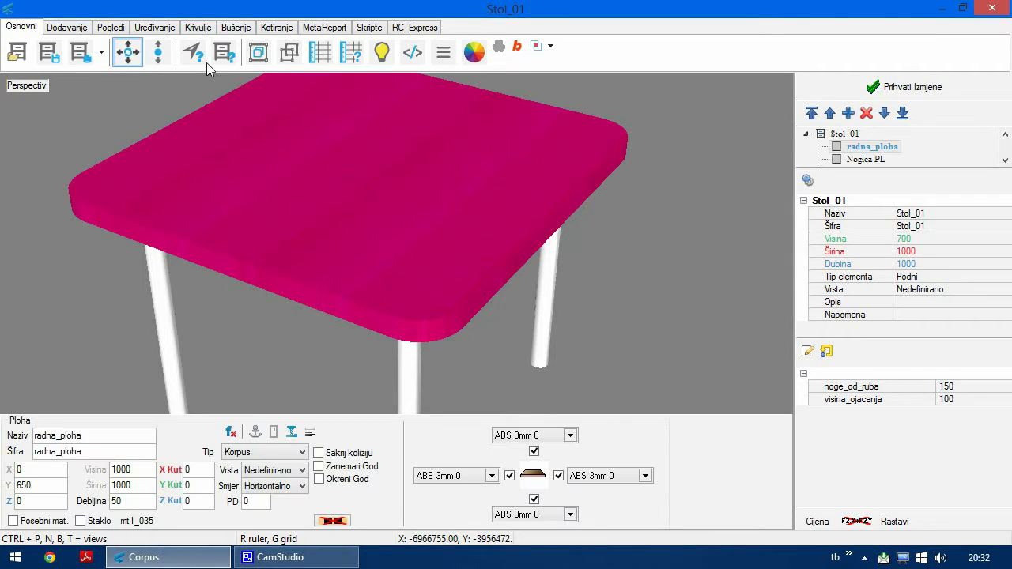
{"action": "left_click", "coordinate": [198, 27]}
{"action": "left_click", "coordinate": [20, 63]}
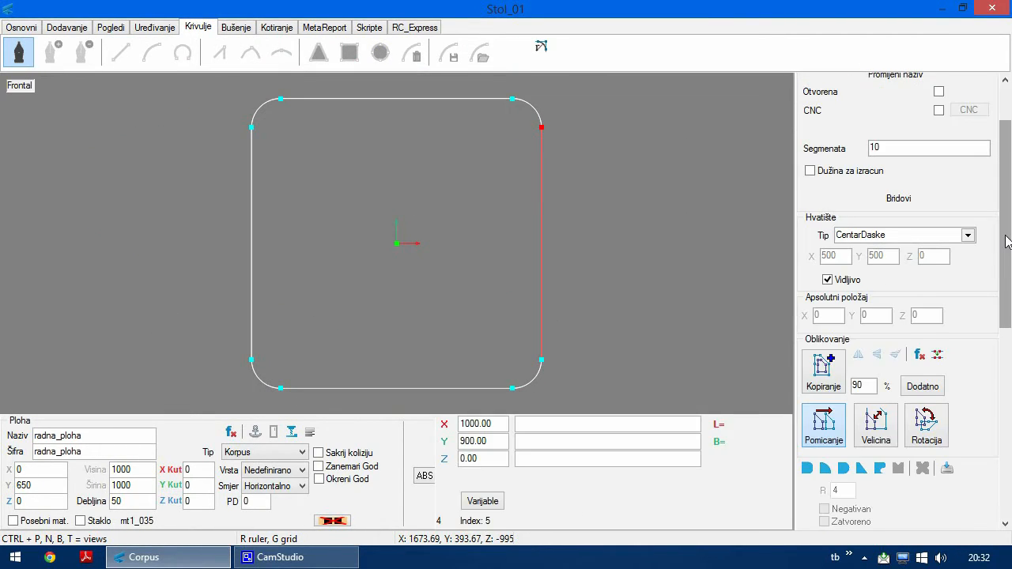
{"action": "scroll", "coordinate": [1008, 241], "scroll_direction": "down", "scroll_amount": 5}
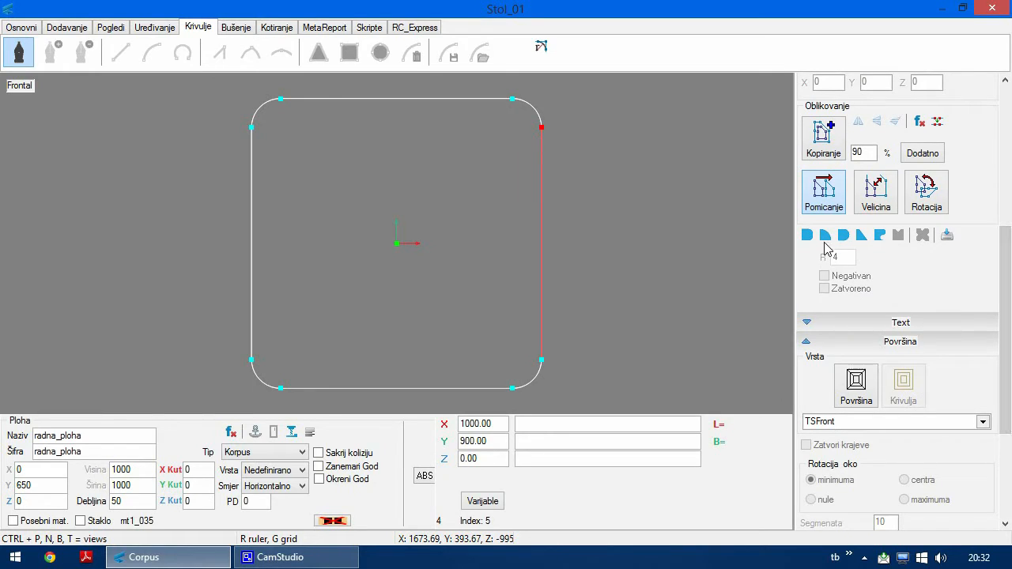
{"action": "left_click", "coordinate": [827, 237]}
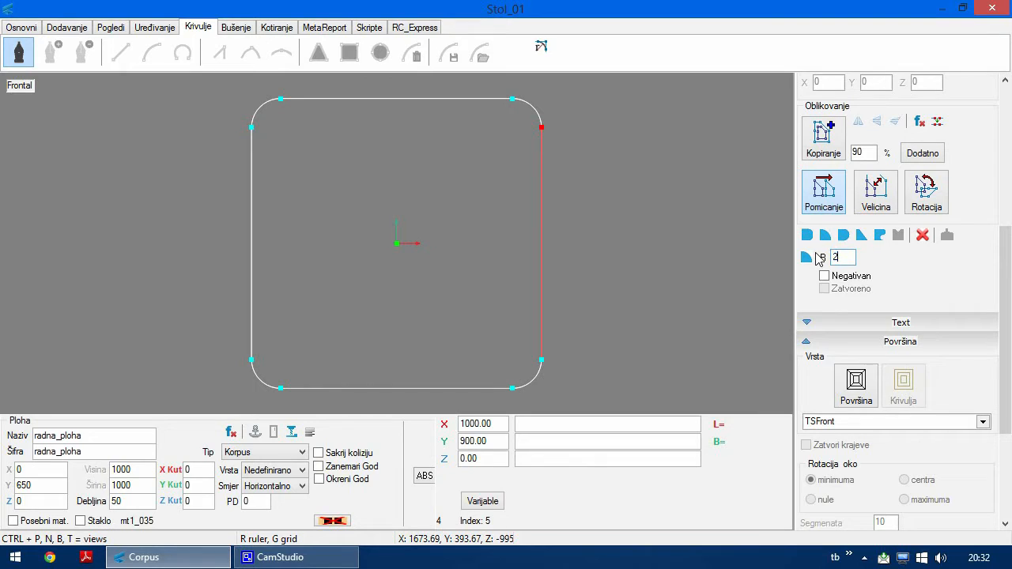
{"action": "left_click", "coordinate": [825, 276]}
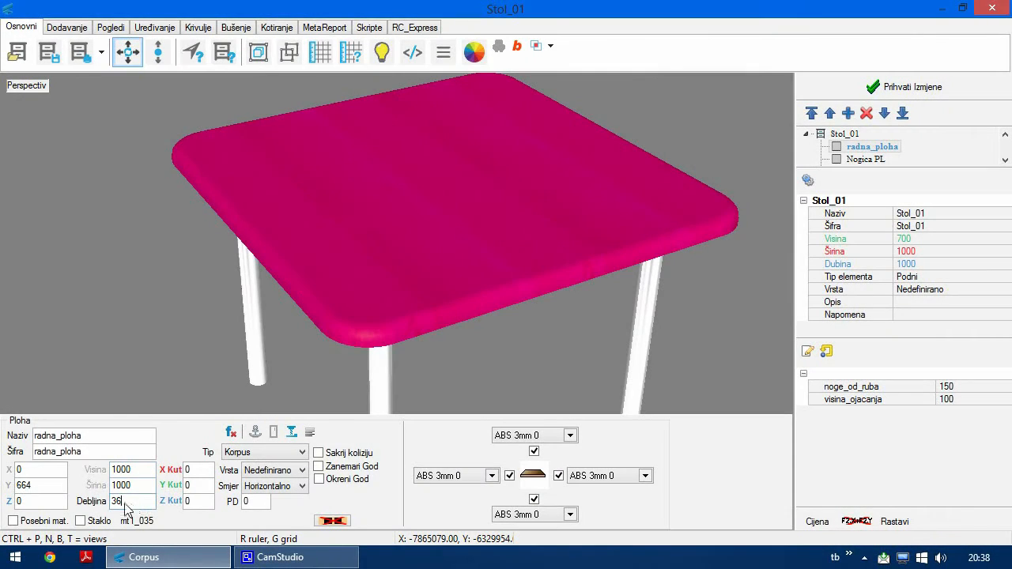
Open the gluing settings (Ljepljenje) of the tabletop and enable Proizvodnja debljine.
{"action": "left_click_drag", "start_coordinate": [124, 503], "coordinate": [106, 500]}
{"action": "left_click", "coordinate": [292, 432]}
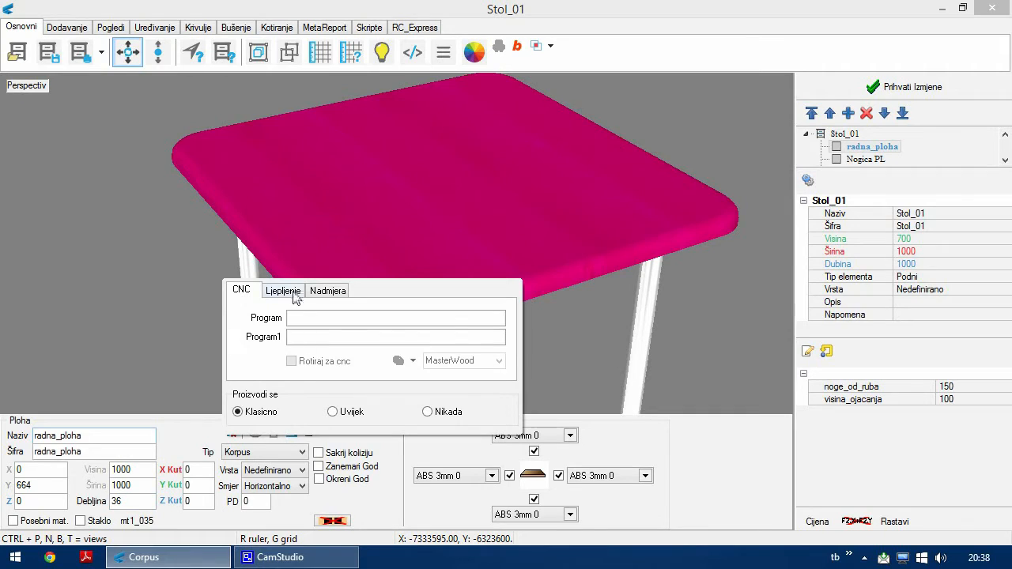
{"action": "left_click", "coordinate": [288, 292]}
{"action": "left_click", "coordinate": [301, 329]}
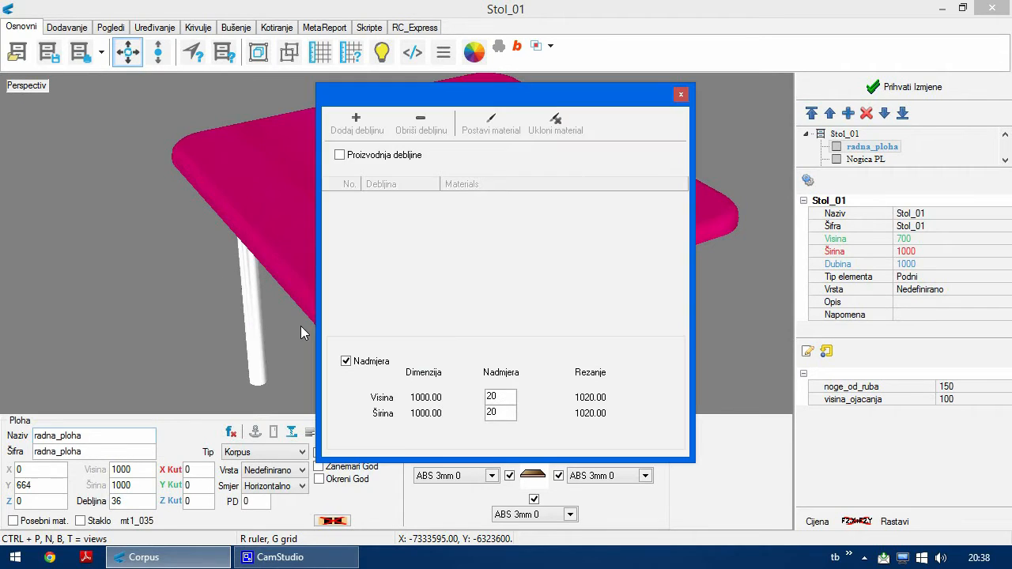
{"action": "left_click", "coordinate": [341, 155]}
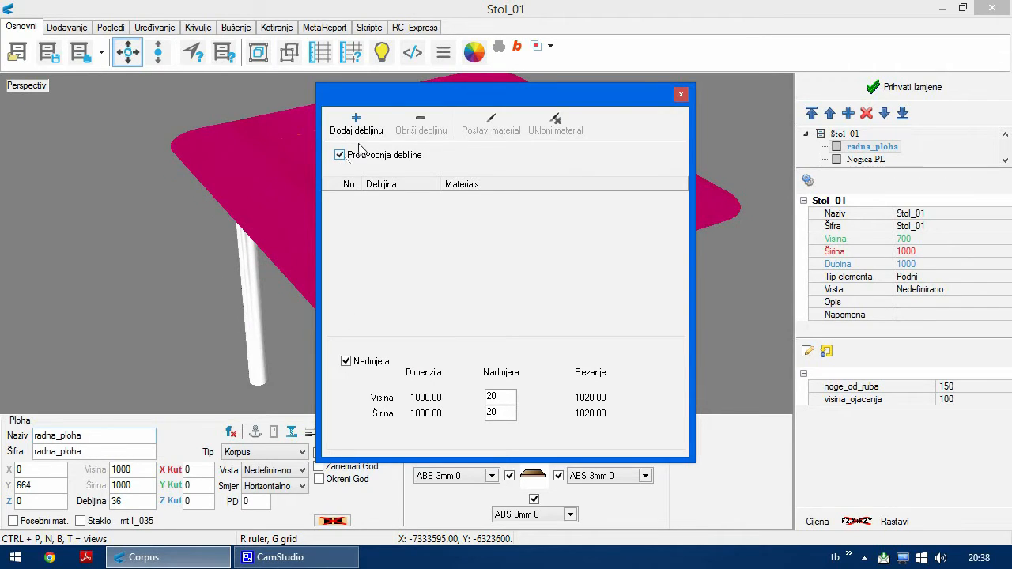
Add a first thickness layer to the tabletop and assign it the 18 mm material mt1_001 bijela.
{"action": "left_click", "coordinate": [355, 129]}
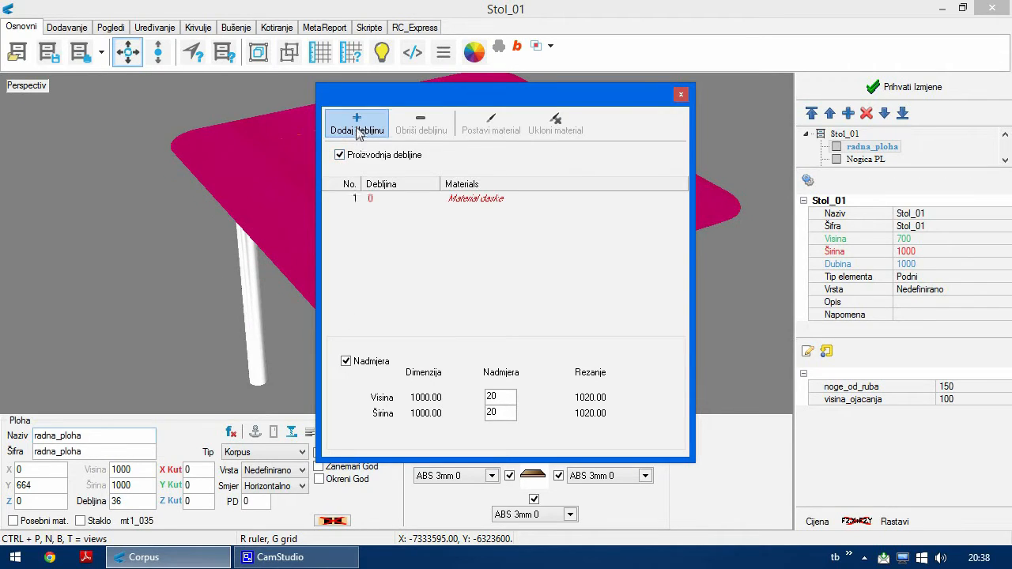
{"action": "left_click", "coordinate": [377, 198]}
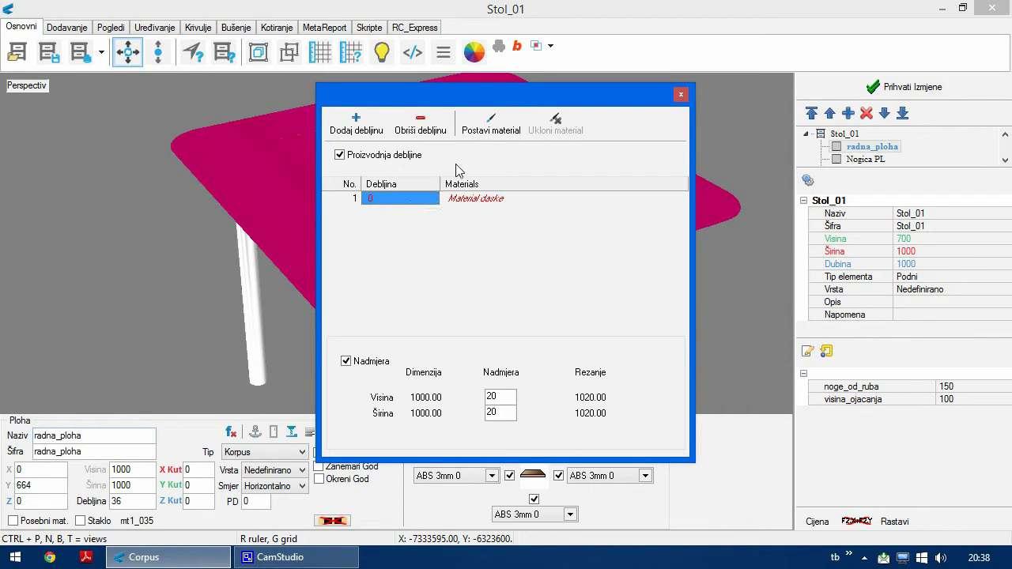
{"action": "left_click", "coordinate": [490, 124]}
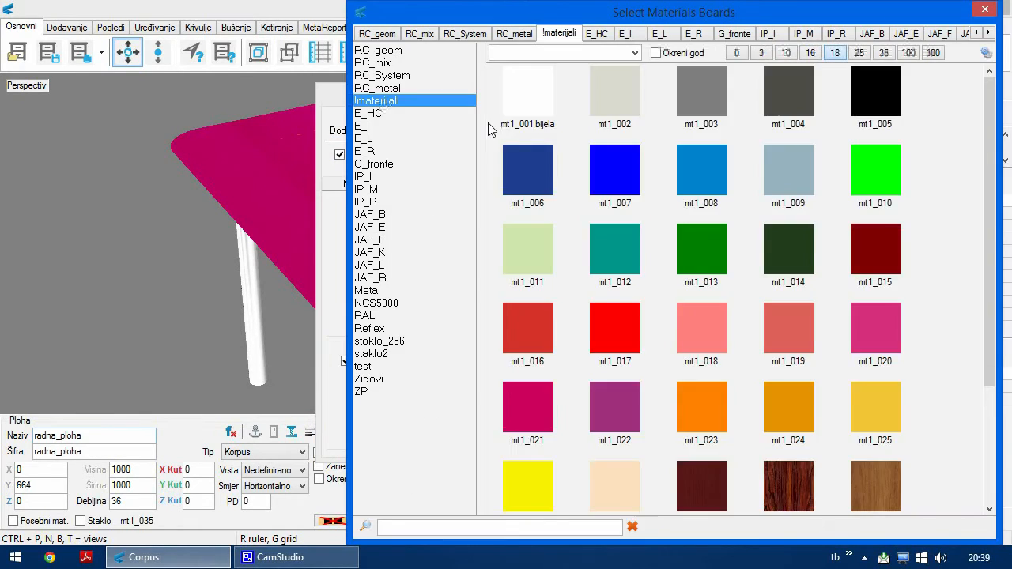
{"action": "left_click", "coordinate": [534, 105]}
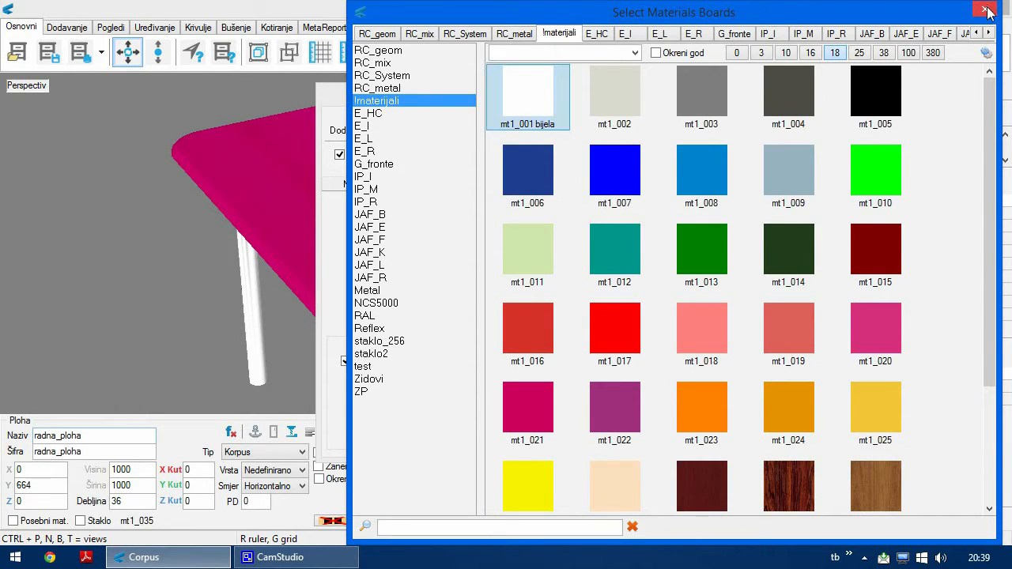
{"action": "left_click", "coordinate": [988, 11]}
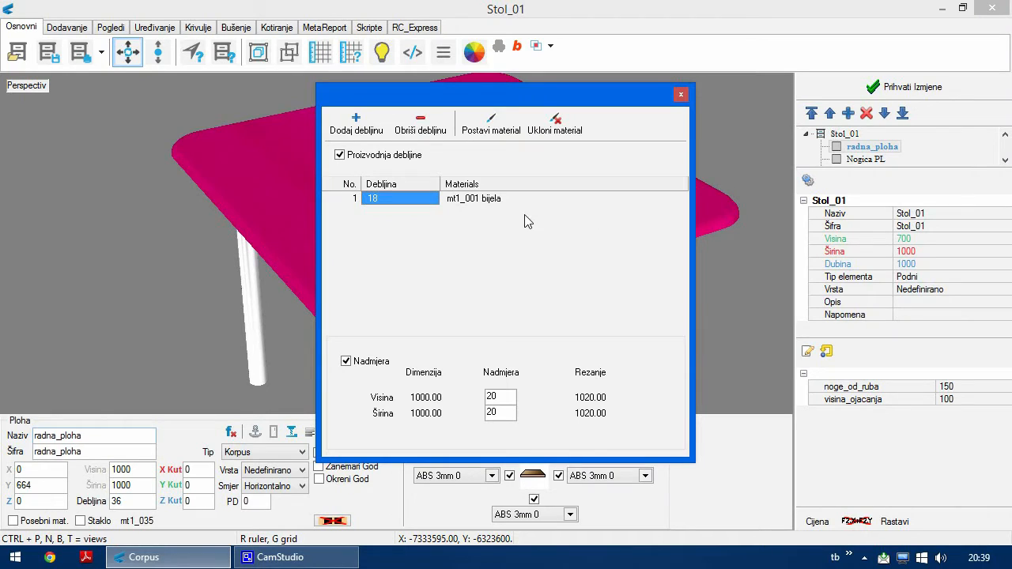
Add a second thickness layer to the tabletop and assign it the 18 mm material mt1_035.
{"action": "left_click", "coordinate": [356, 124]}
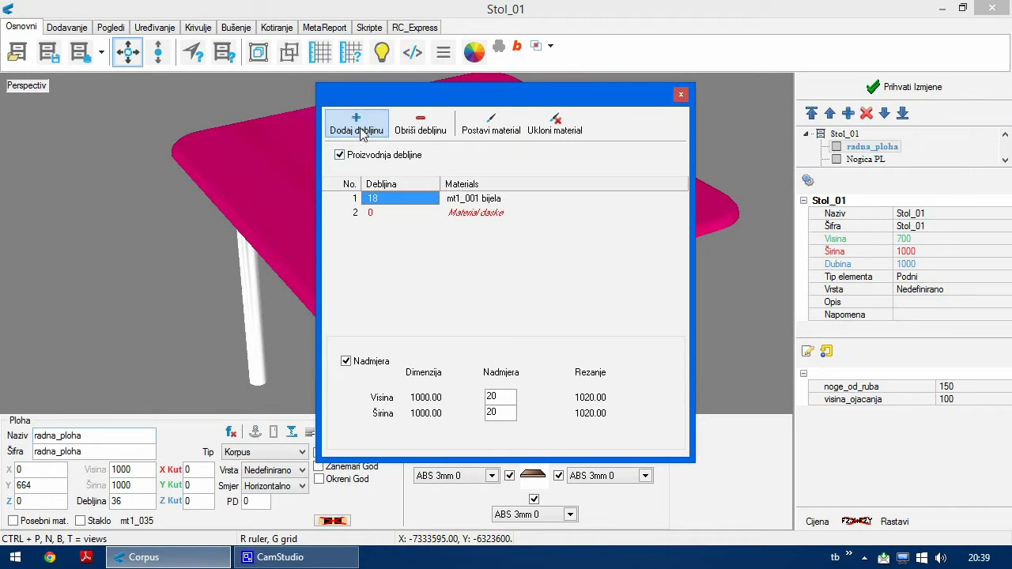
{"action": "left_click", "coordinate": [479, 214]}
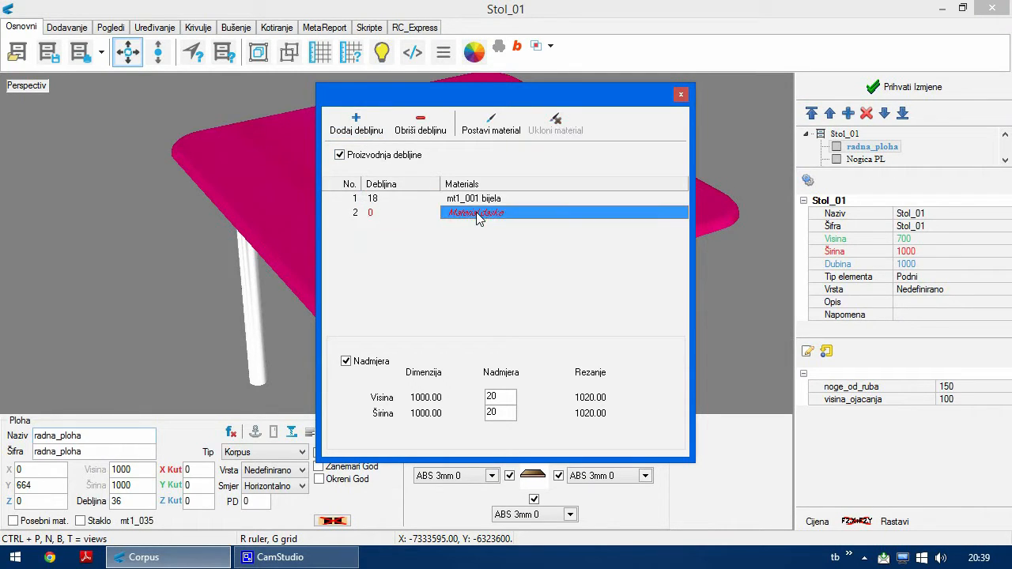
{"action": "left_click", "coordinate": [491, 123]}
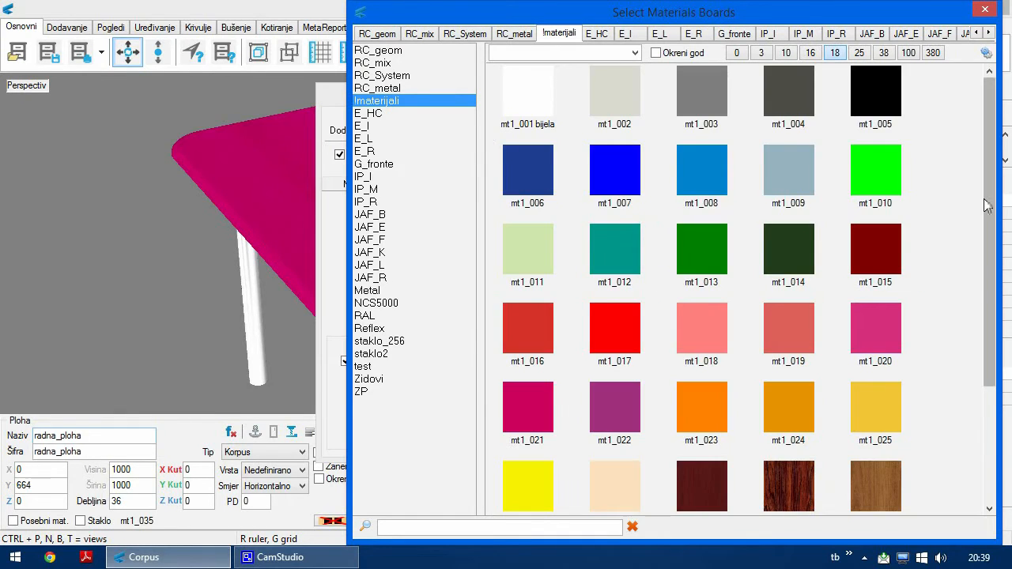
{"action": "left_click_drag", "start_coordinate": [989, 212], "coordinate": [993, 334]}
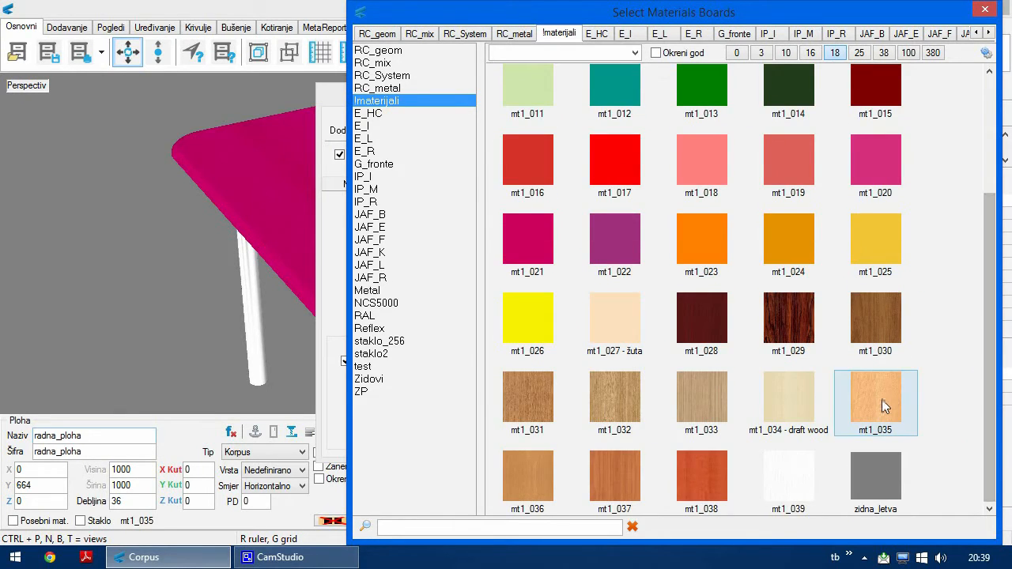
{"action": "left_click", "coordinate": [882, 400]}
{"action": "left_click", "coordinate": [986, 10]}
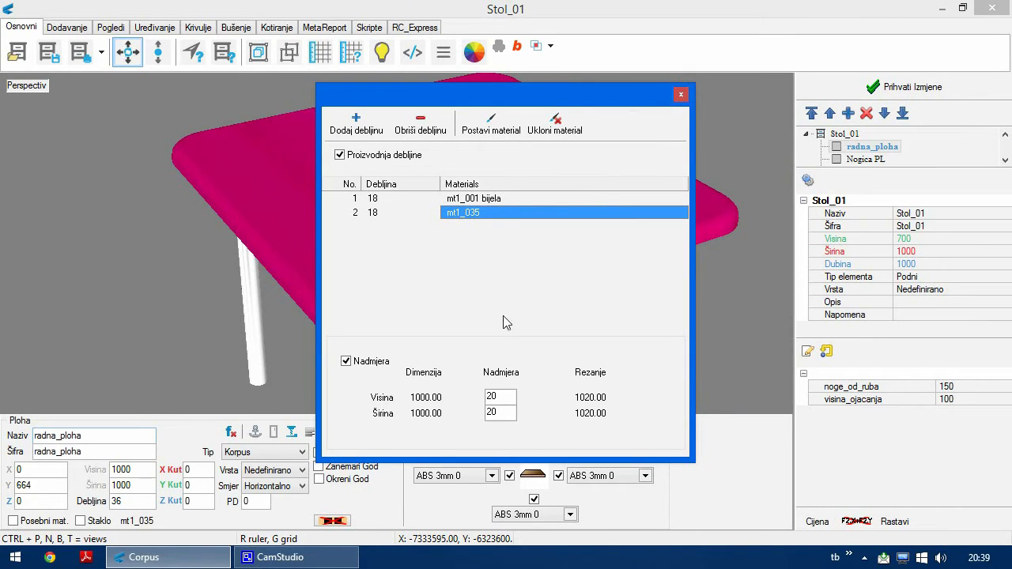
Set the tabletop's height oversize (Nadmjera, Visina) to 15 and edit its width oversize.
{"action": "double_click", "coordinate": [505, 398]}
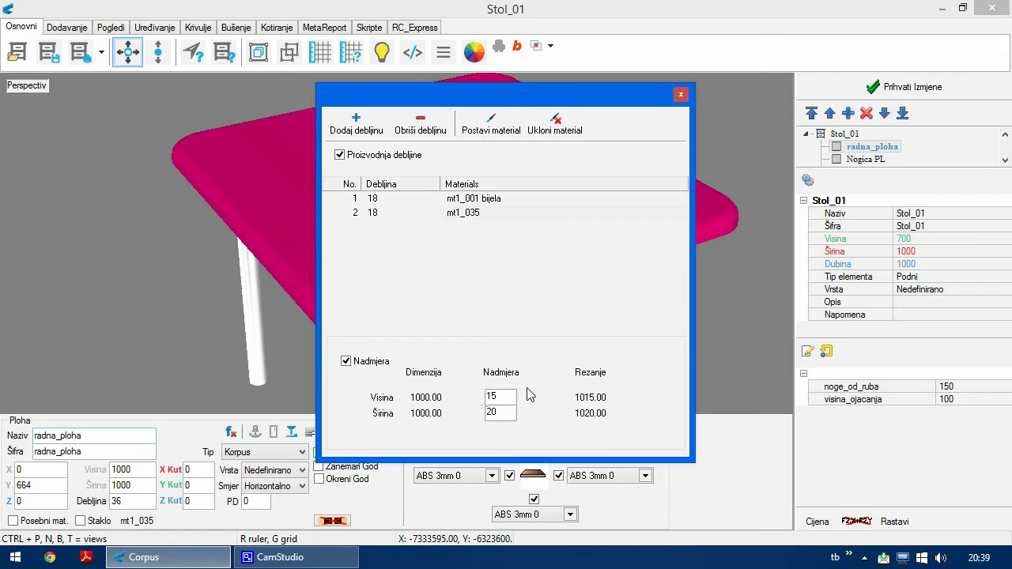
{"action": "left_click_drag", "start_coordinate": [499, 418], "coordinate": [476, 418]}
{"action": "left_click", "coordinate": [682, 95]}
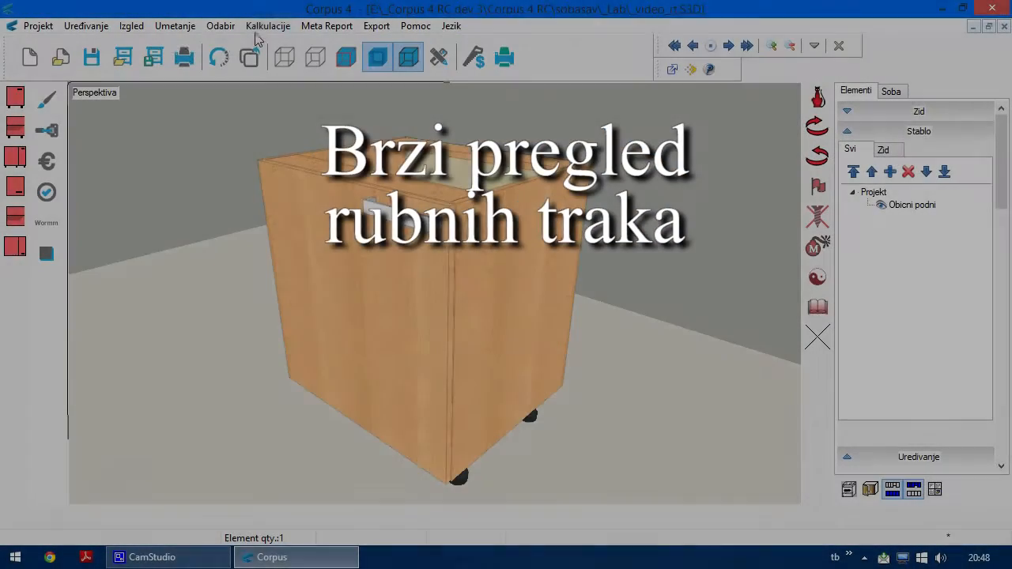
Open the edge band materials list from the cost setup and review the control colours of the ABS 0.5, 2mm and 3mm bands.
{"action": "left_click", "coordinate": [267, 25]}
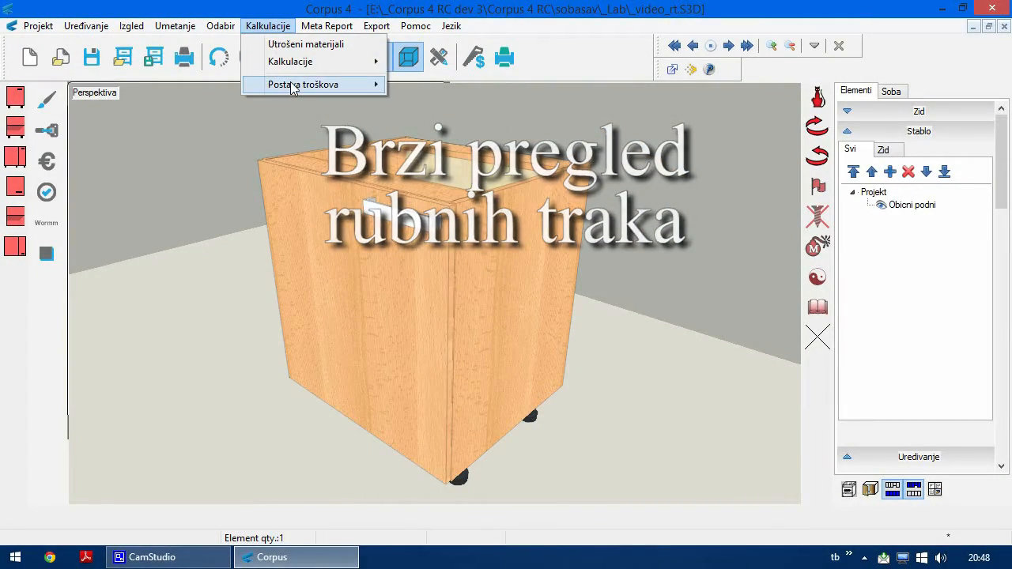
{"action": "mouse_move", "coordinate": [316, 84]}
{"action": "left_click", "coordinate": [444, 103]}
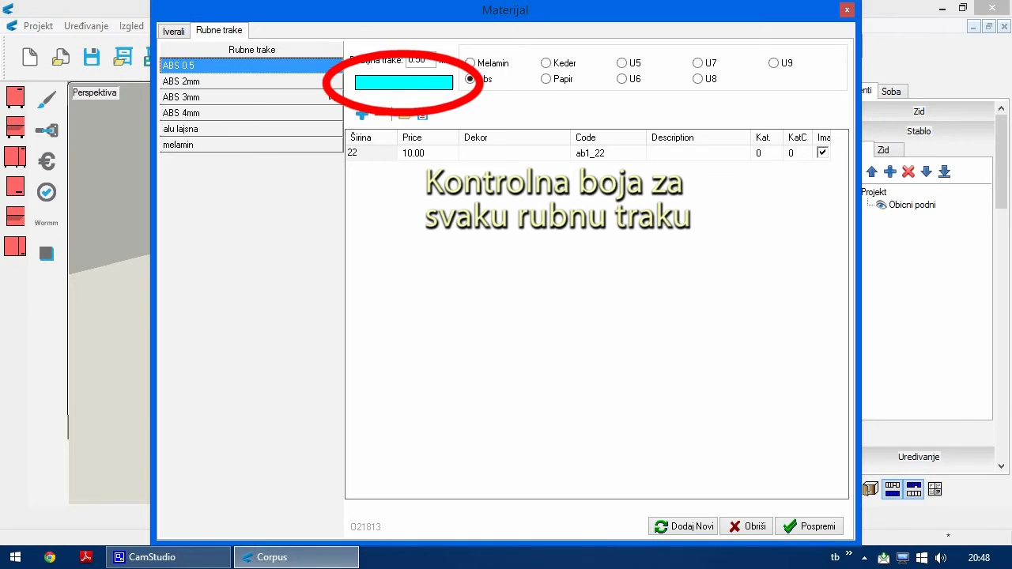
{"action": "key", "text": "Down"}
{"action": "left_click", "coordinate": [324, 97]}
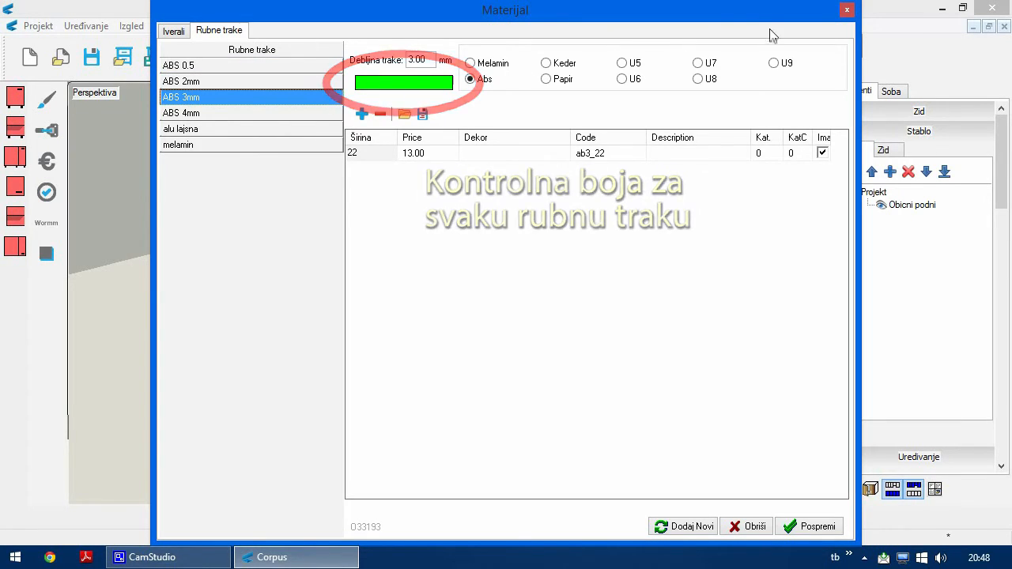
{"action": "left_click", "coordinate": [847, 9]}
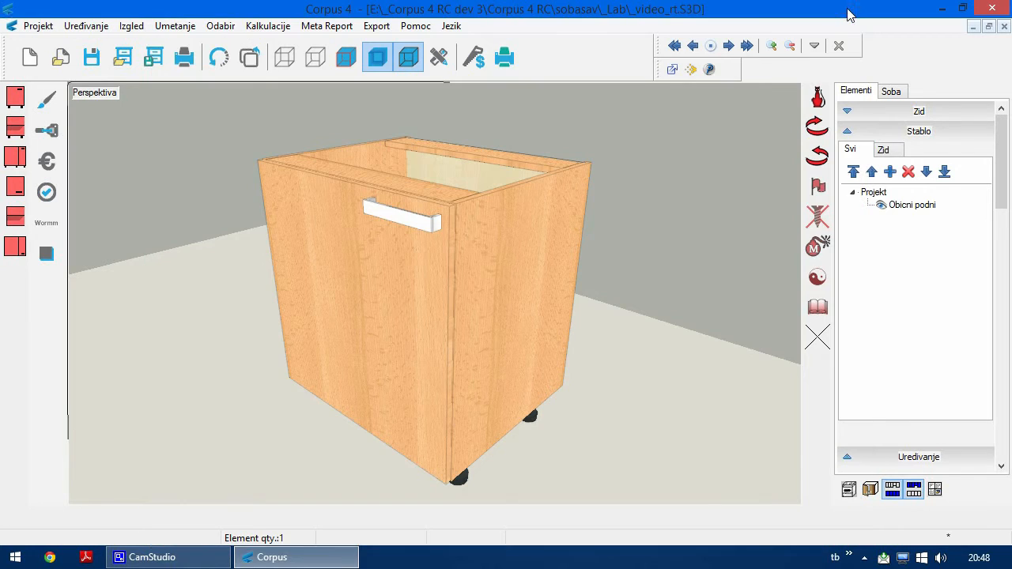
Open the Obicni podni base cabinet in the element editor and examine its edge bands in the control-colour display.
{"action": "left_click", "coordinate": [385, 265]}
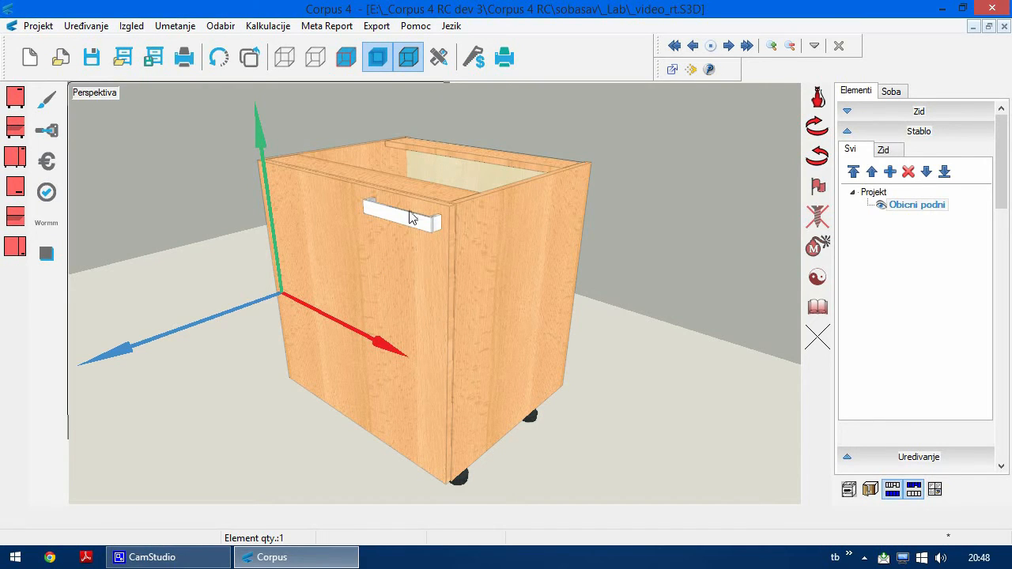
{"action": "left_click", "coordinate": [439, 58]}
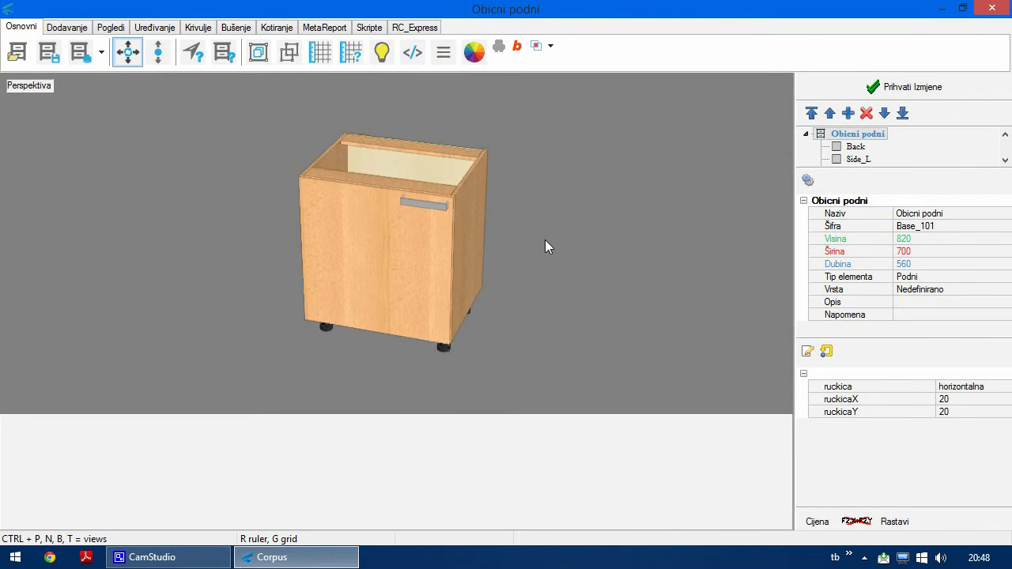
{"action": "left_click", "coordinate": [111, 27]}
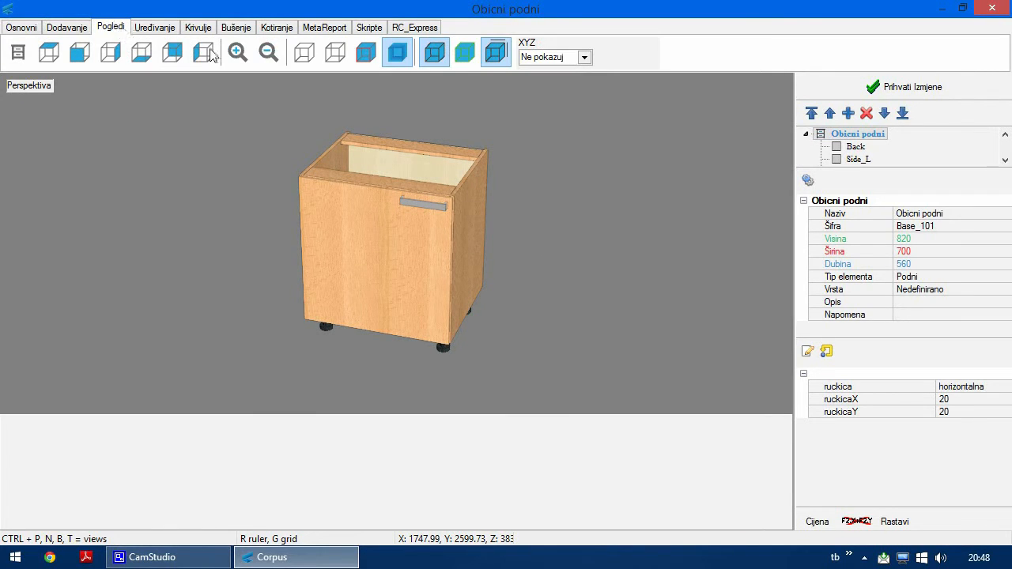
{"action": "left_click", "coordinate": [368, 55]}
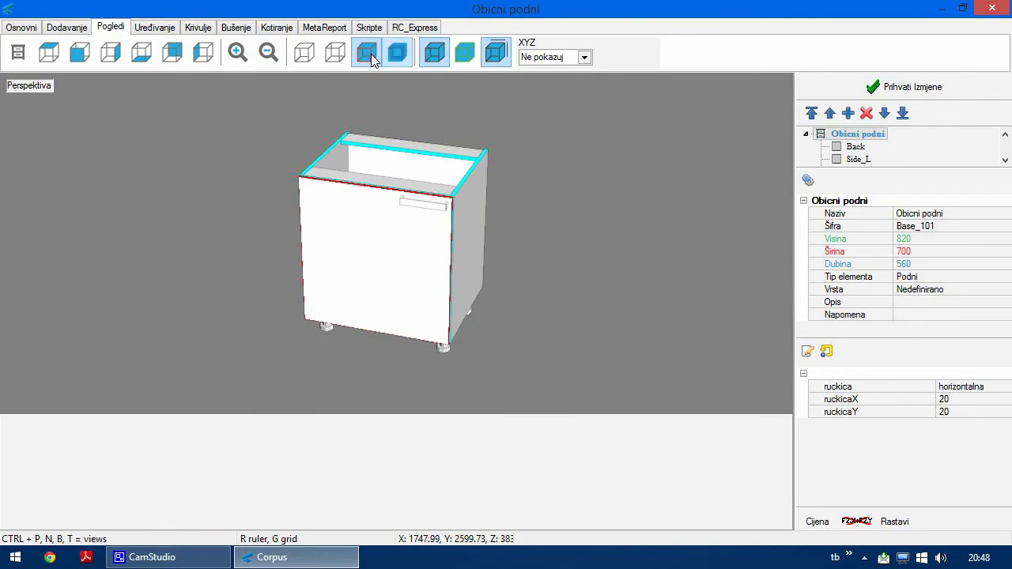
{"action": "middle_click_drag", "start_coordinate": [558, 234], "coordinate": [455, 224]}
{"action": "scroll", "coordinate": [517, 211], "scroll_direction": "up", "scroll_amount": 2}
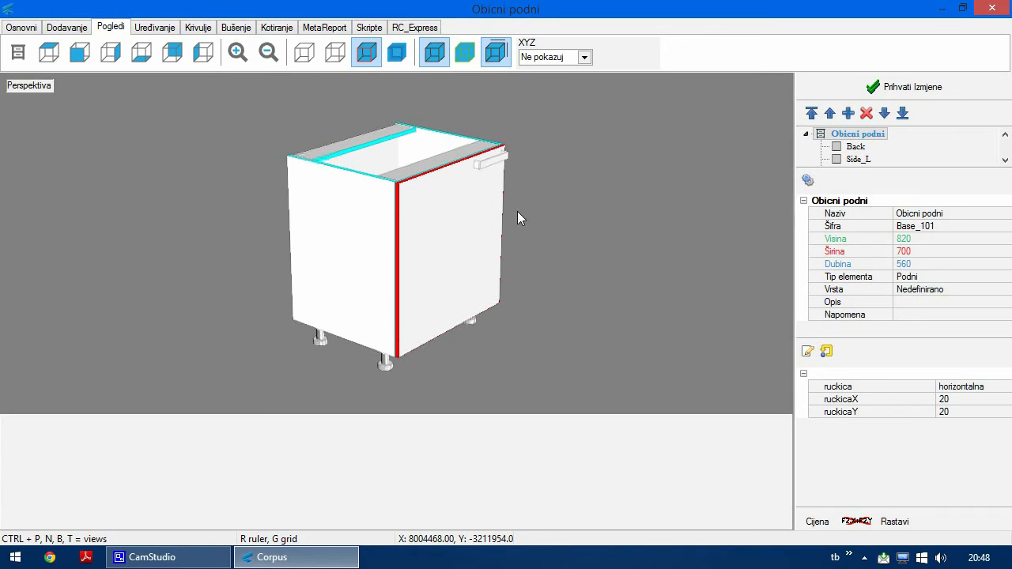
{"action": "middle_click_drag", "start_coordinate": [517, 211], "coordinate": [718, 215]}
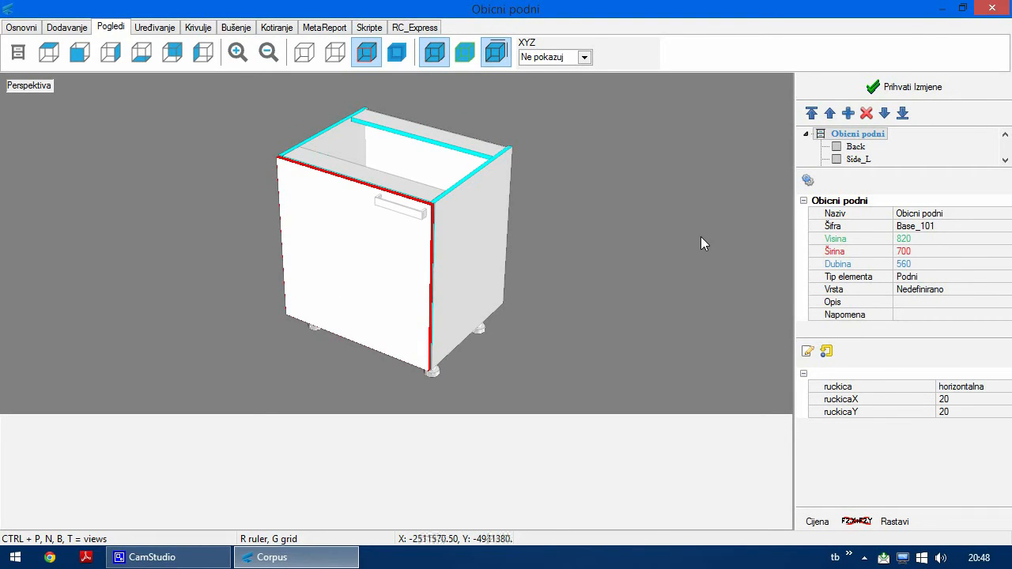
Explode the cabinet into spread-out parts and inspect the edge band colours on each board.
{"action": "left_click", "coordinate": [897, 522]}
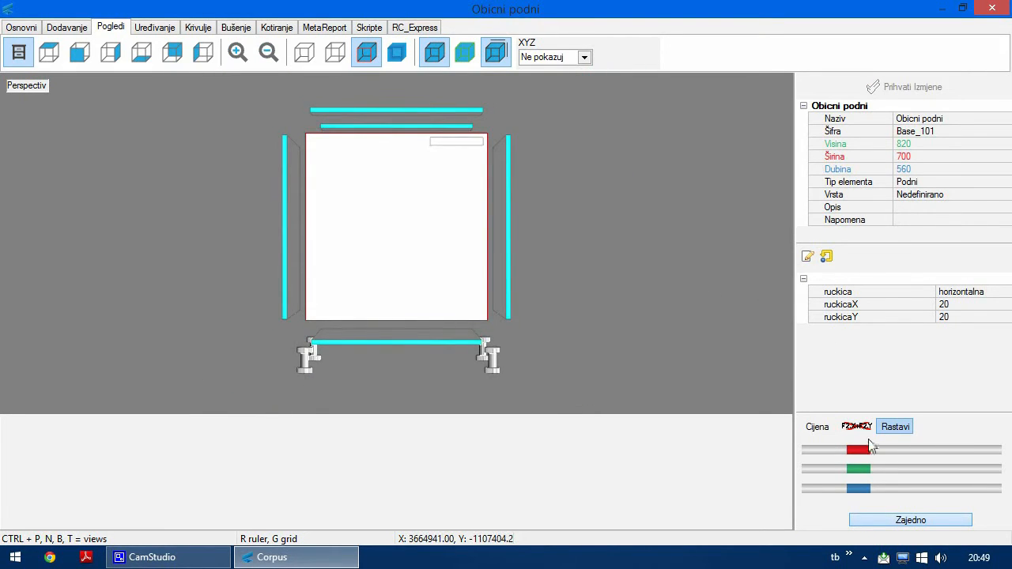
{"action": "left_click_drag", "start_coordinate": [865, 451], "coordinate": [880, 452]}
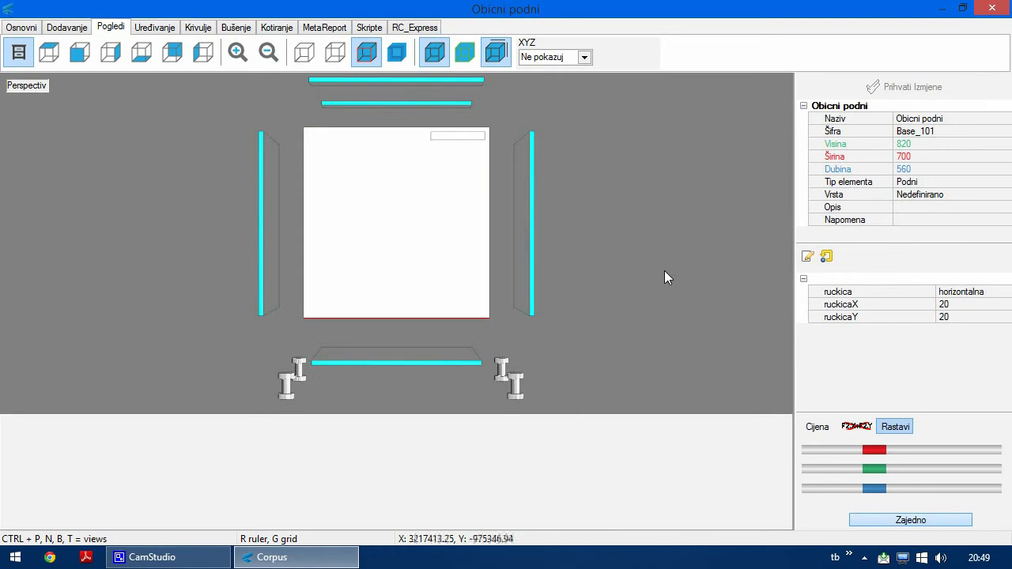
{"action": "middle_click_drag", "start_coordinate": [620, 210], "coordinate": [664, 249]}
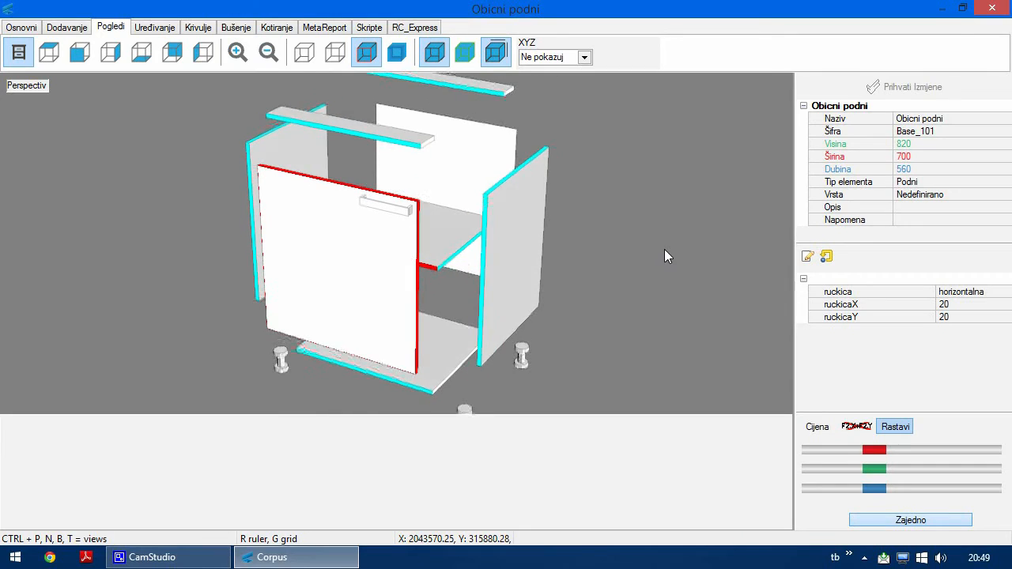
Remove the ABS 0.5 edge band from the side edge of Shelf_1 and check the remaining bands.
{"action": "left_click", "coordinate": [442, 255]}
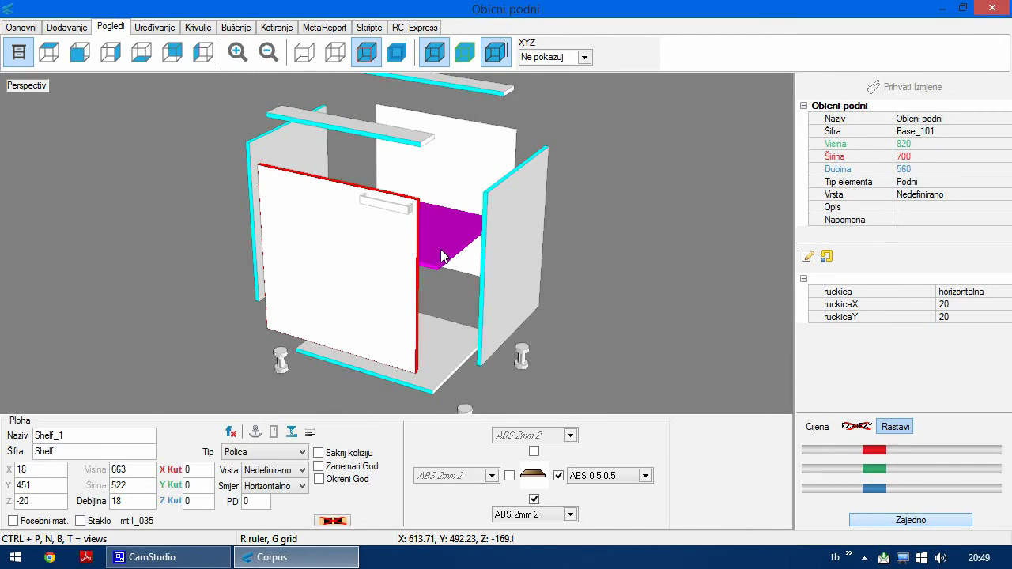
{"action": "left_click", "coordinate": [558, 475]}
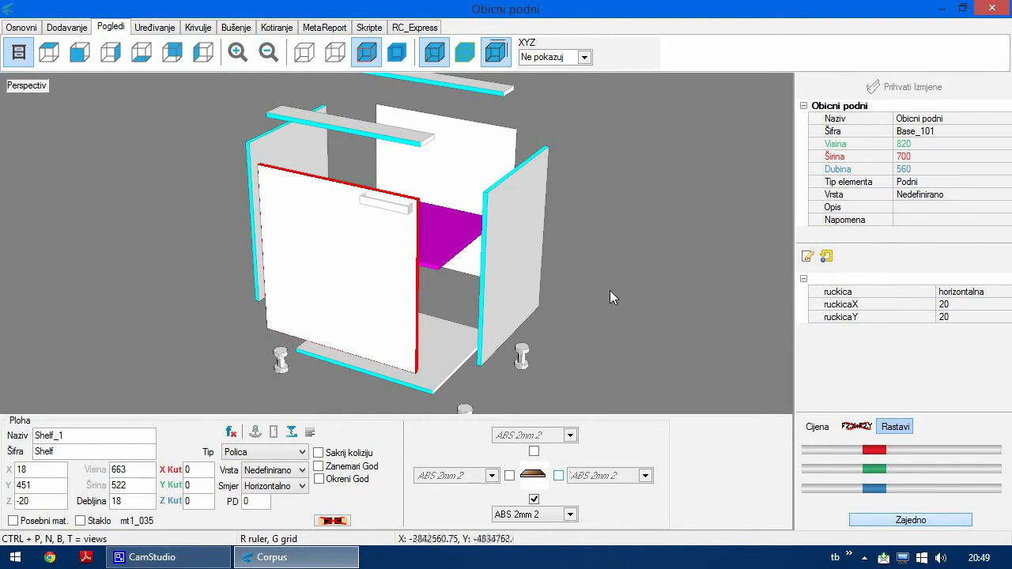
{"action": "left_click", "coordinate": [634, 261]}
{"action": "middle_click_drag", "start_coordinate": [653, 222], "coordinate": [681, 271]}
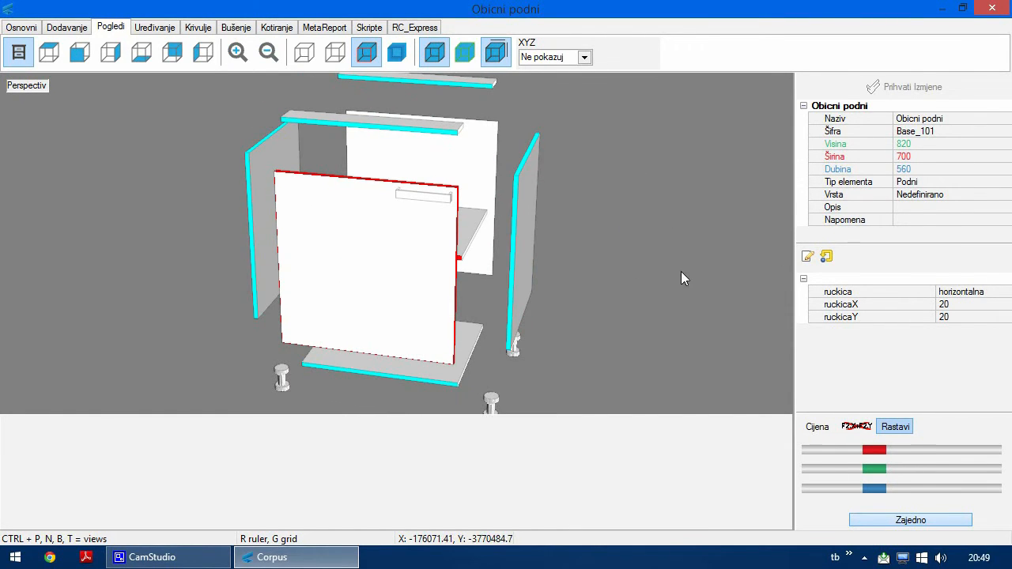
Reassemble the exploded cabinet and restore the textured material display.
{"action": "left_click", "coordinate": [908, 427]}
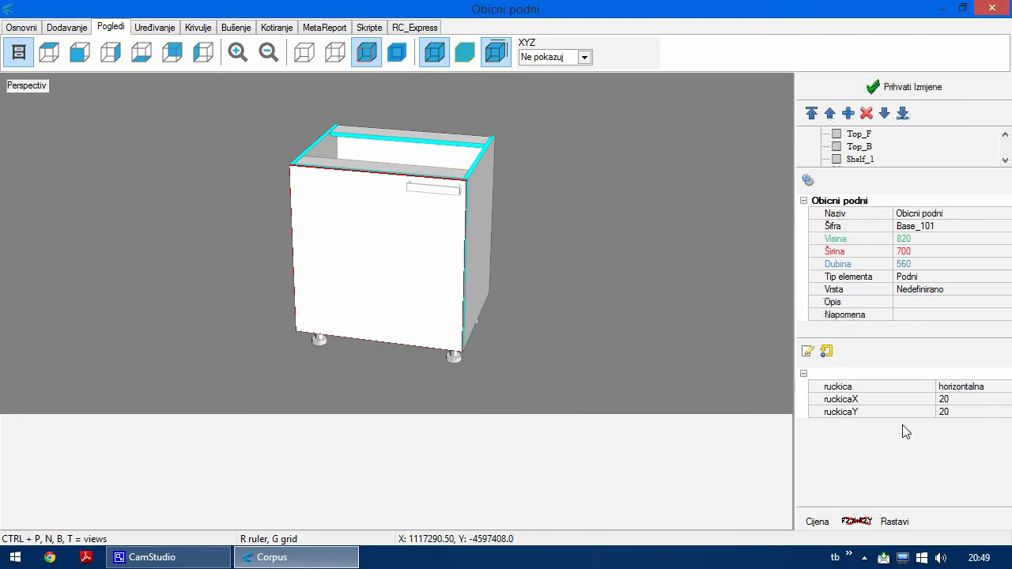
{"action": "left_click", "coordinate": [398, 55]}
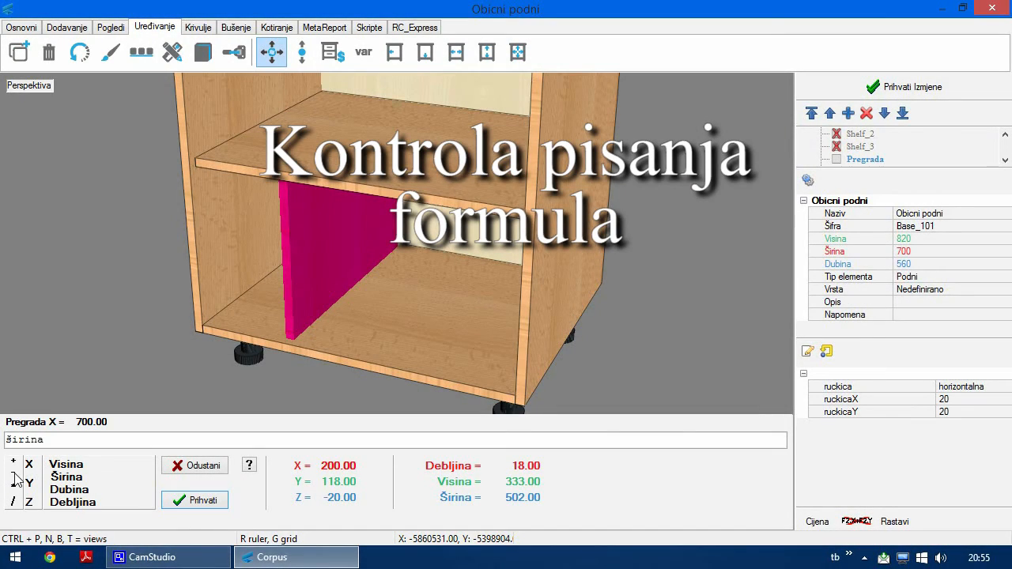
Enter the formula (širina-pregrada.debljina)/2 for the X position of the Pregrada partition.
{"action": "left_click", "coordinate": [14, 472]}
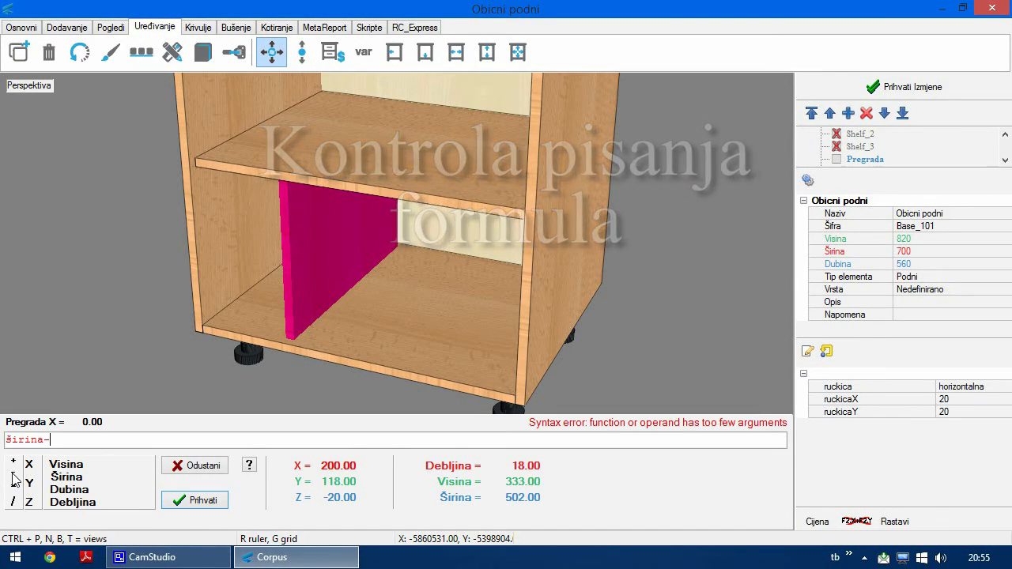
{"action": "type", "text": "pregrada"}
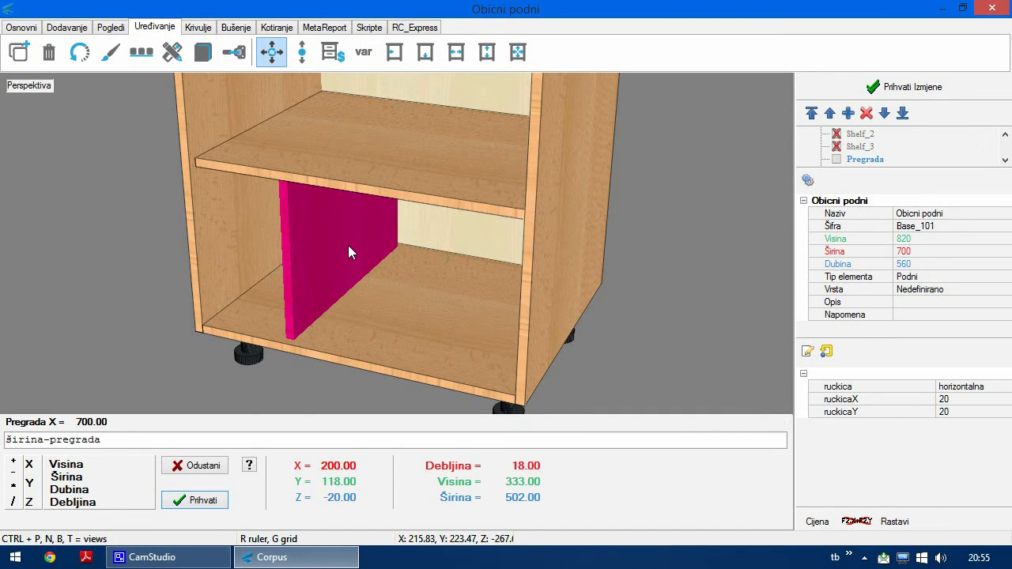
{"action": "type", "text": ".debljina"}
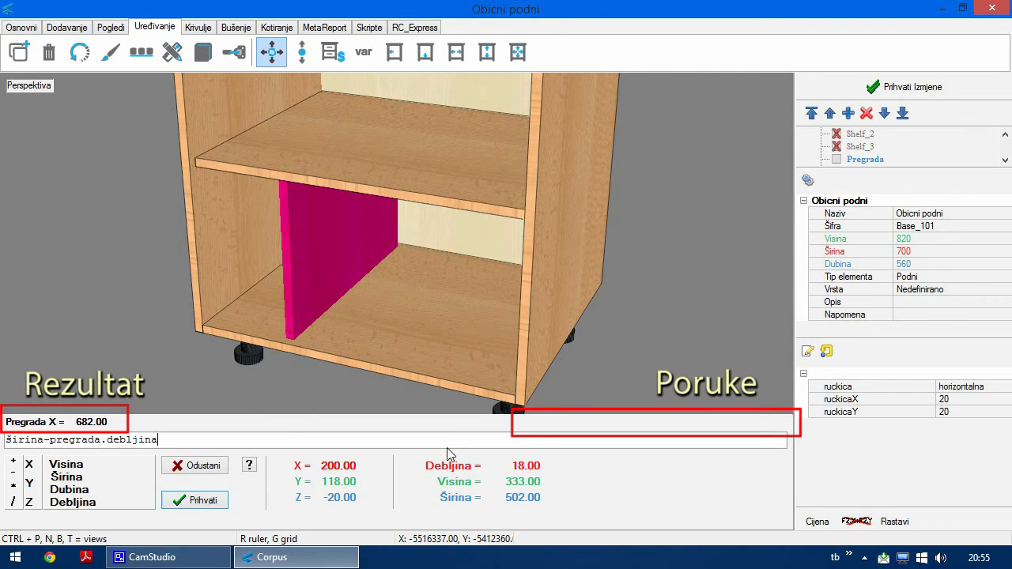
{"action": "type", "text": "/"}
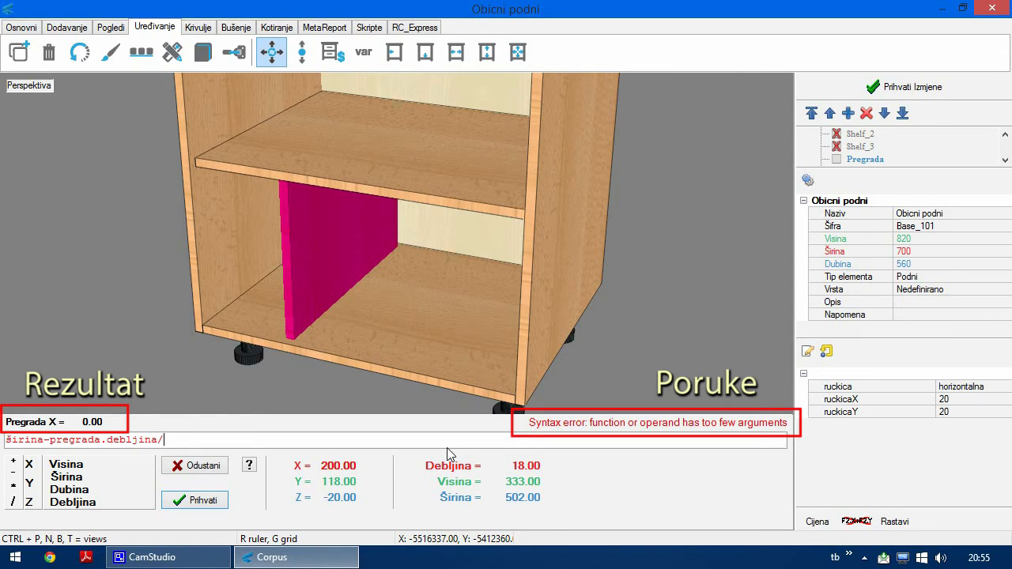
{"action": "type", "text": "2"}
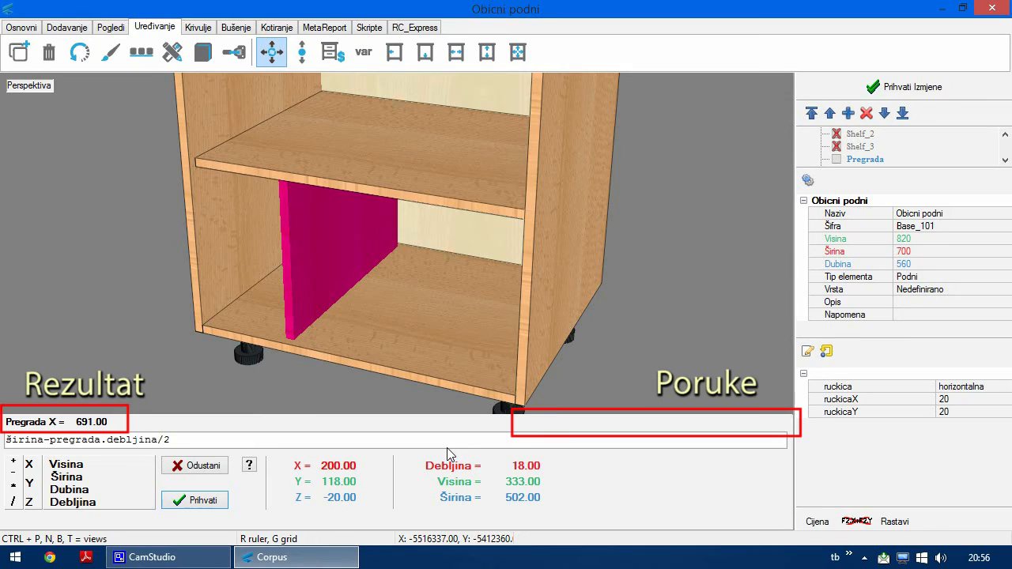
{"action": "type", "text": ")"}
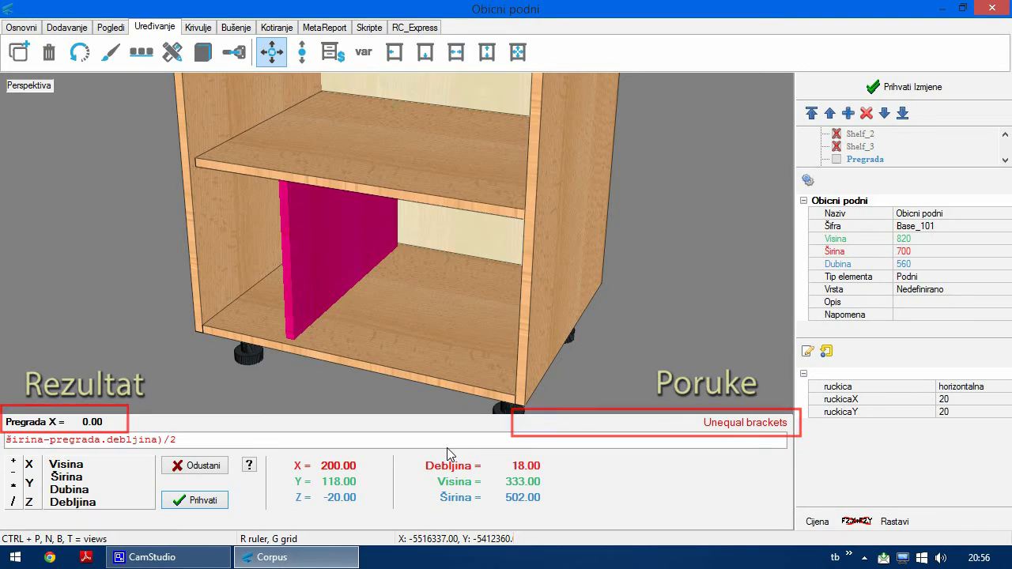
{"action": "key", "text": "Home"}
{"action": "type", "text": "("}
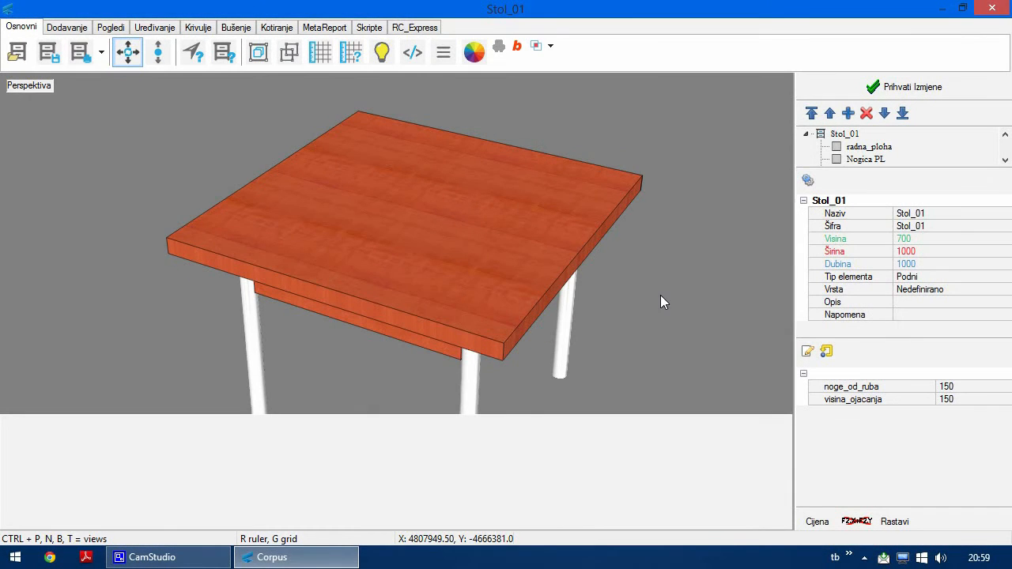
Select the Stol_01 tabletop board radna_ploha and open its outline for curve editing.
{"action": "left_click", "coordinate": [457, 236]}
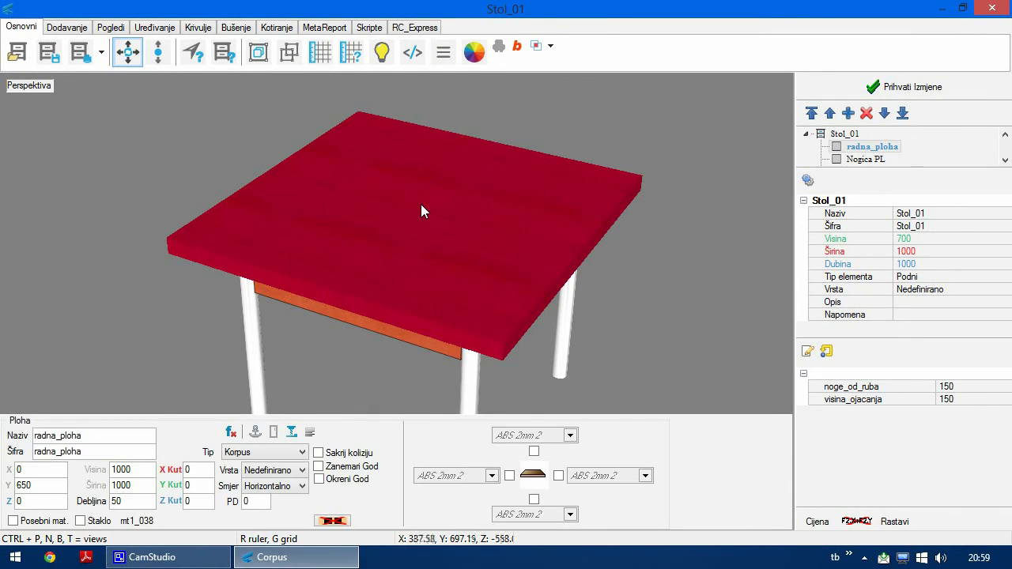
{"action": "left_click", "coordinate": [199, 27]}
{"action": "left_click", "coordinate": [18, 53]}
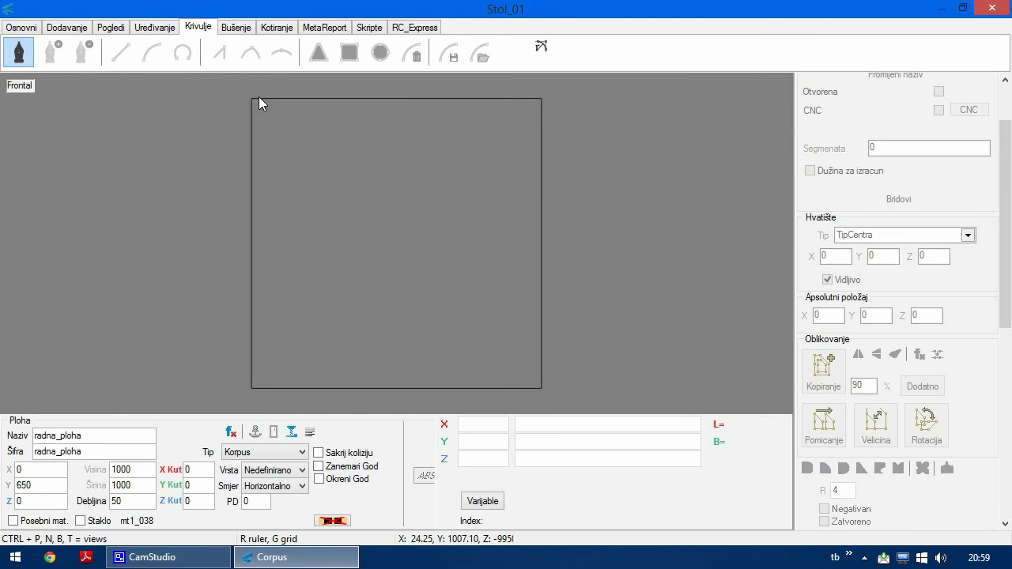
Round the upper-left corner of the tabletop outline with a radius of 120.
{"action": "left_click", "coordinate": [253, 100]}
{"action": "left_click", "coordinate": [253, 100]}
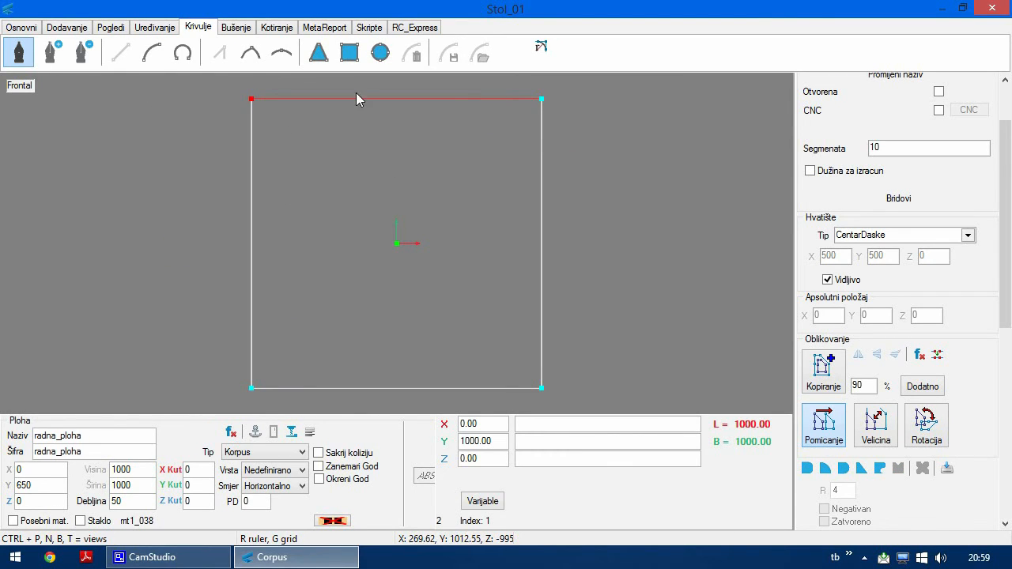
{"action": "left_click", "coordinate": [544, 49]}
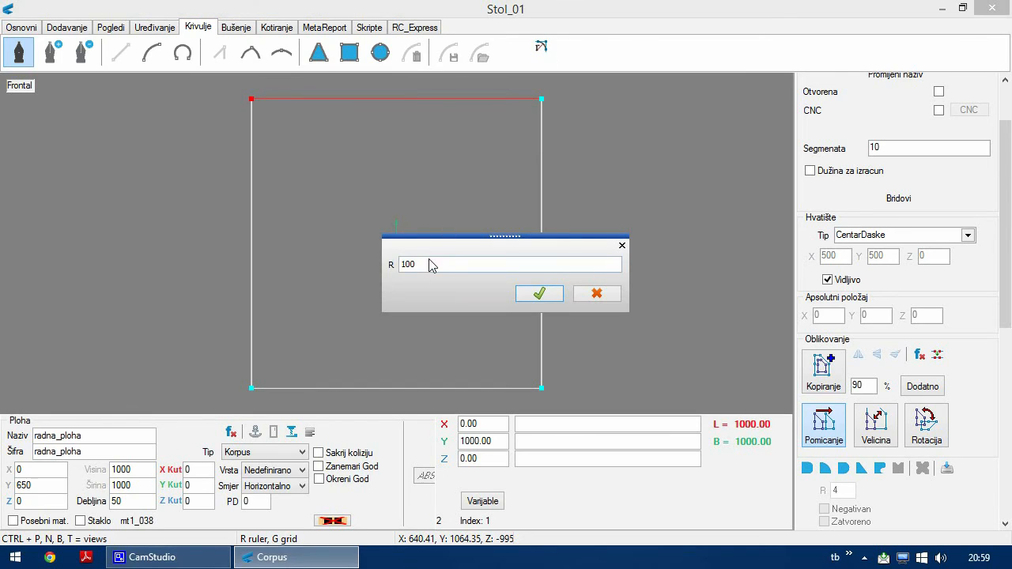
{"action": "double_click", "coordinate": [396, 261]}
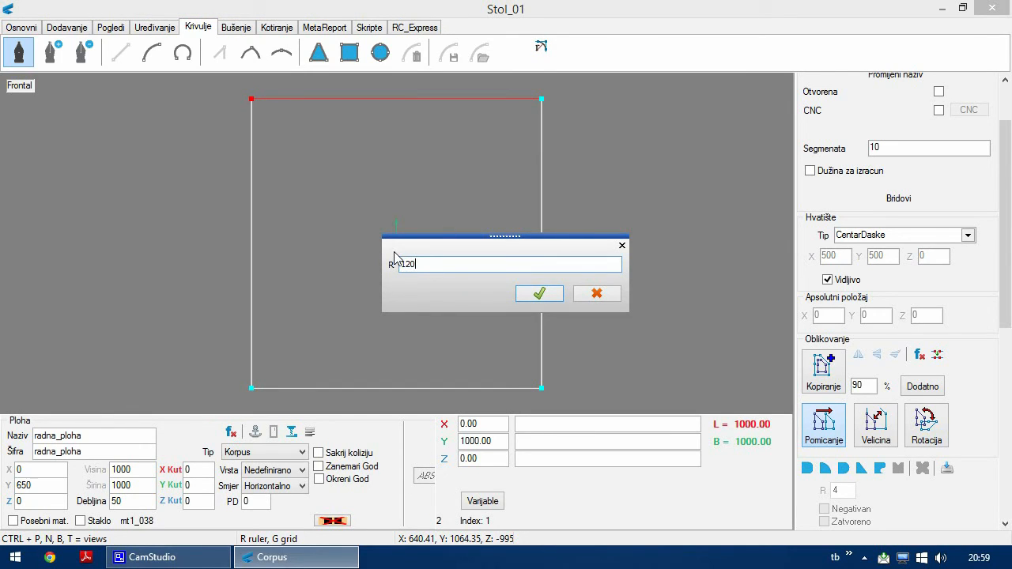
{"action": "left_click", "coordinate": [551, 295]}
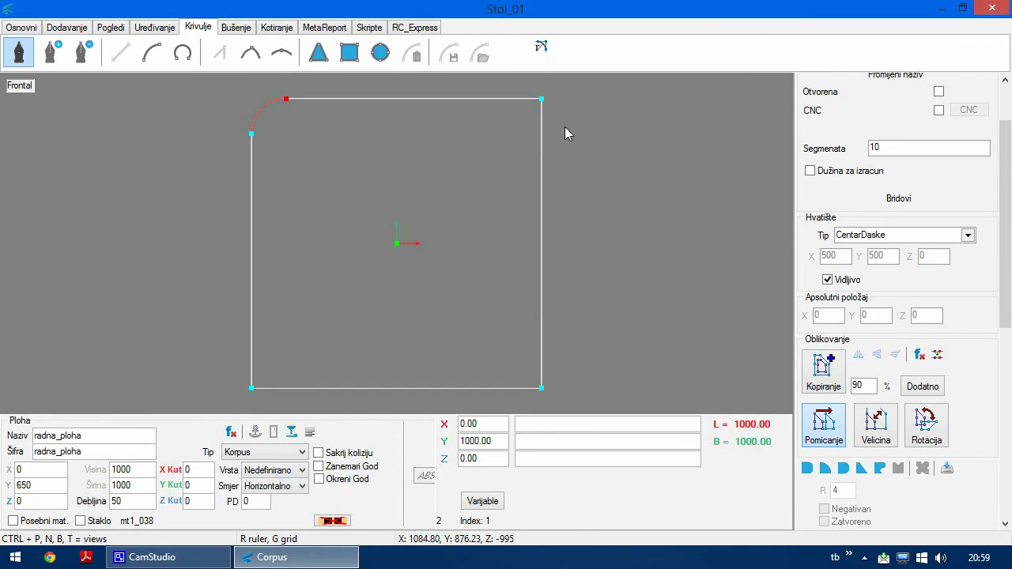
Round the upper-right corner of the tabletop outline with the same 120 radius.
{"action": "left_click", "coordinate": [542, 100]}
{"action": "left_click", "coordinate": [541, 46]}
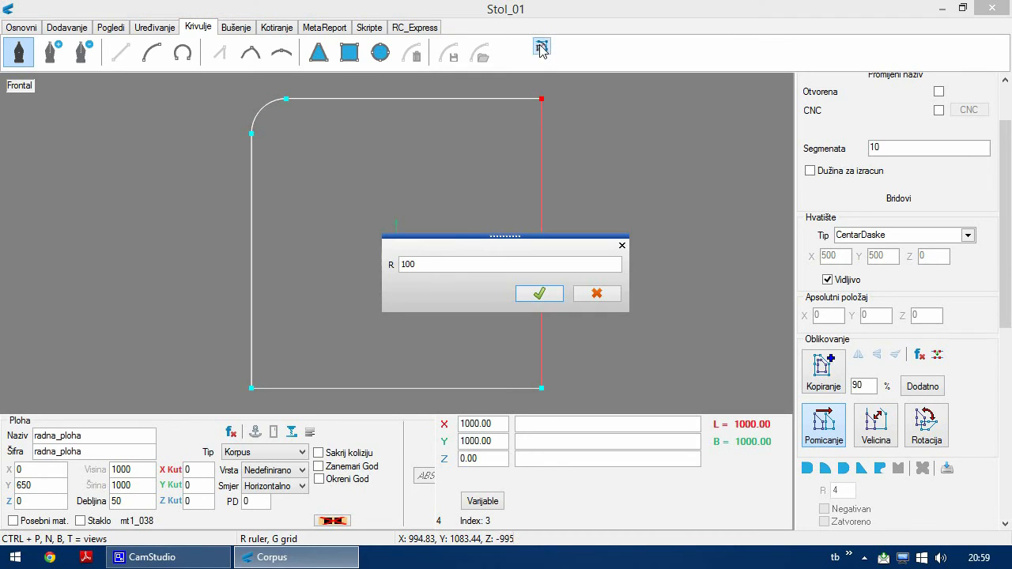
{"action": "left_click", "coordinate": [433, 264]}
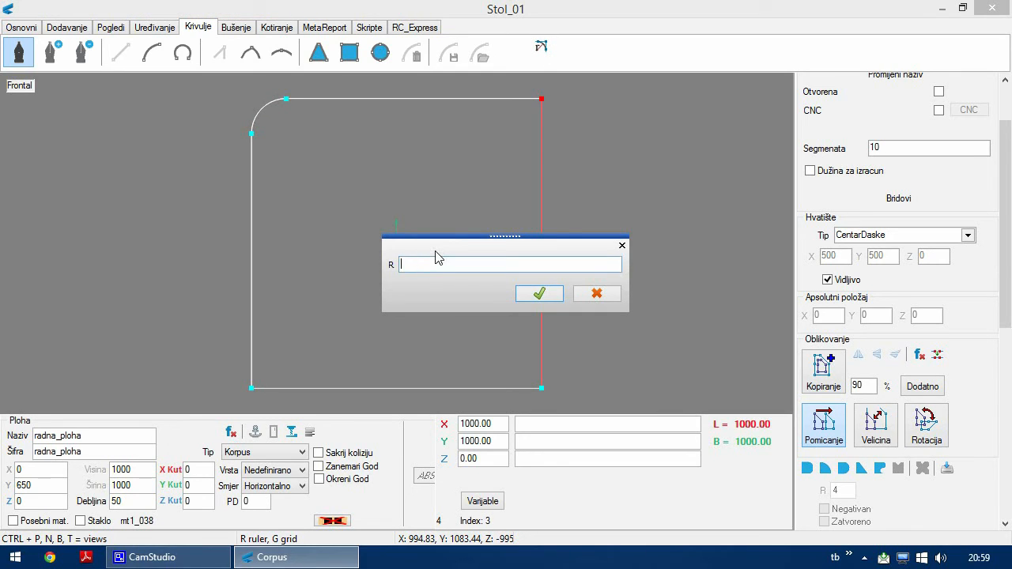
{"action": "left_click", "coordinate": [539, 294]}
Round the lower-right corner of the tabletop outline with a radius of 120.
{"action": "left_click", "coordinate": [542, 388]}
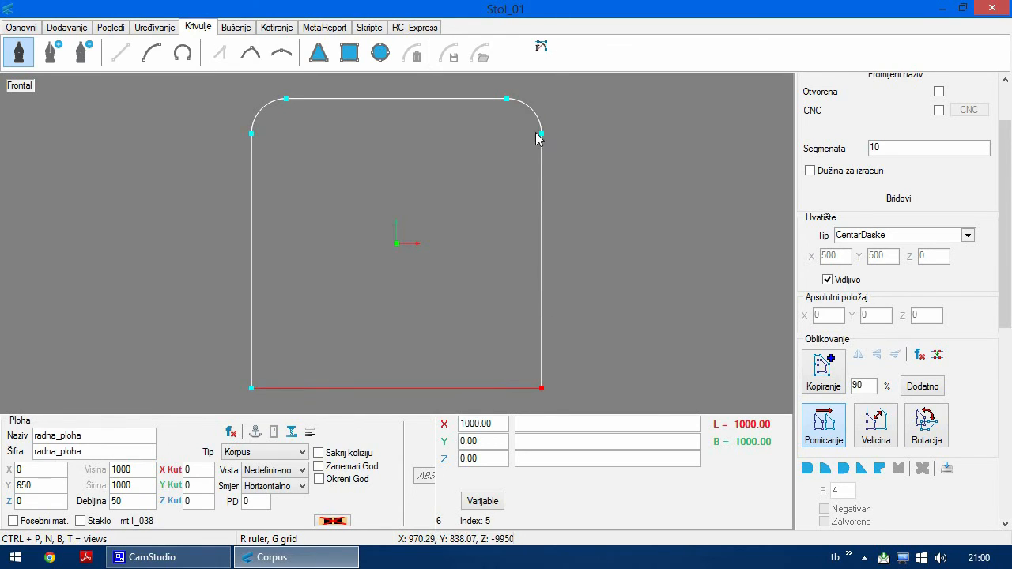
{"action": "left_click", "coordinate": [541, 46]}
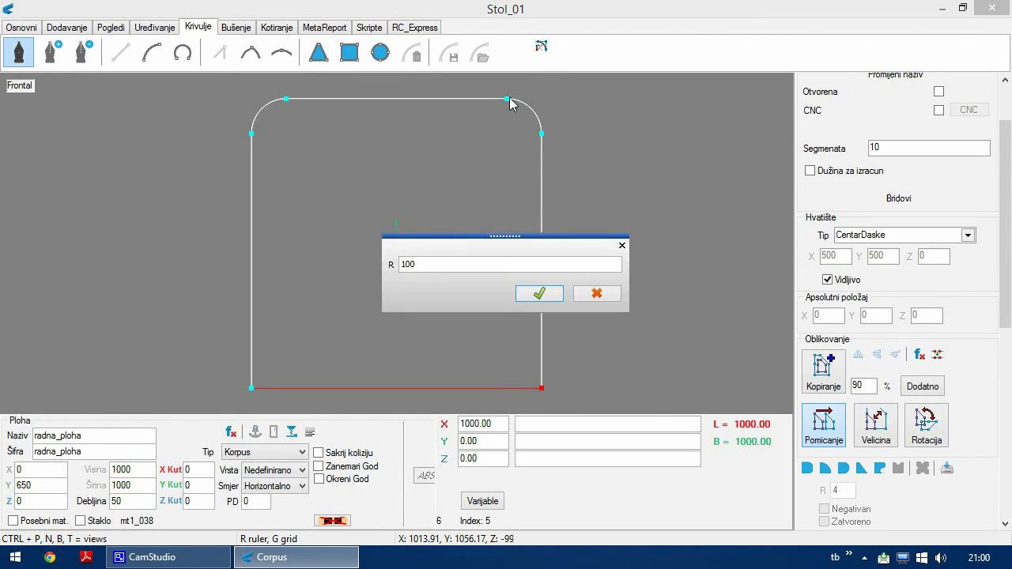
{"action": "left_click", "coordinate": [422, 265]}
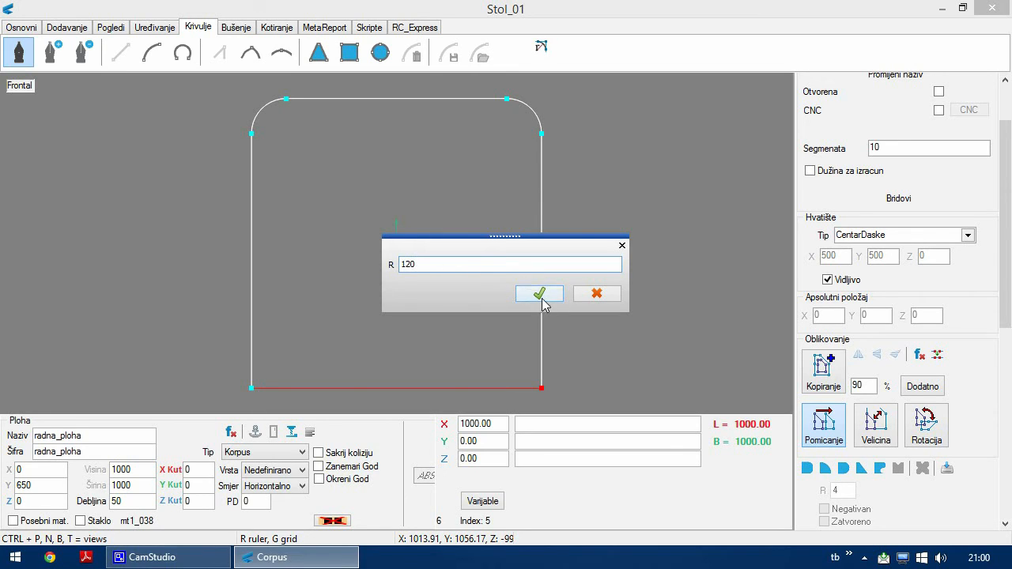
{"action": "left_click", "coordinate": [539, 294]}
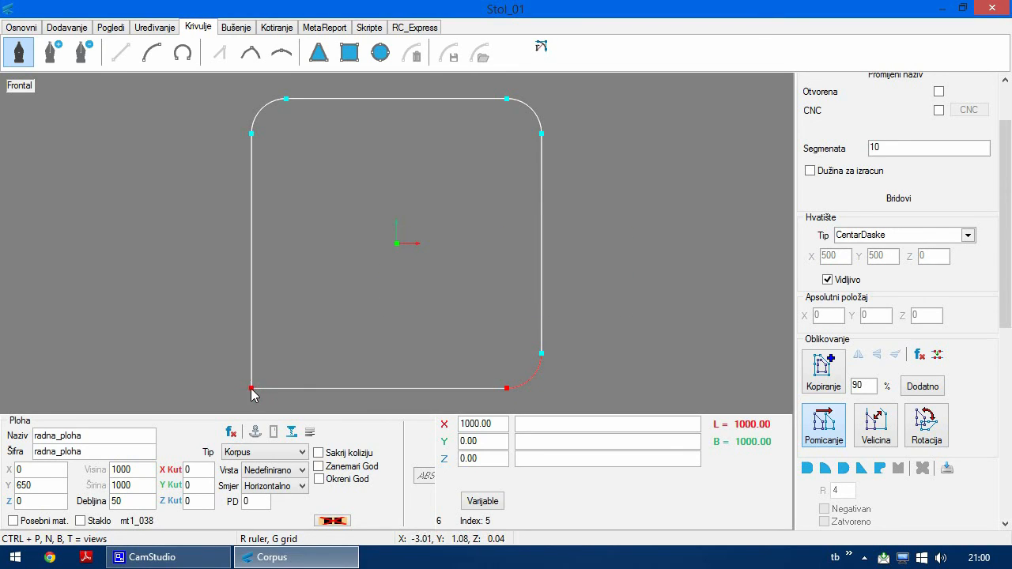
Round the lower-left corner of the tabletop outline with the same radius as the other three corners.
{"action": "left_click", "coordinate": [252, 388]}
{"action": "left_click", "coordinate": [538, 55]}
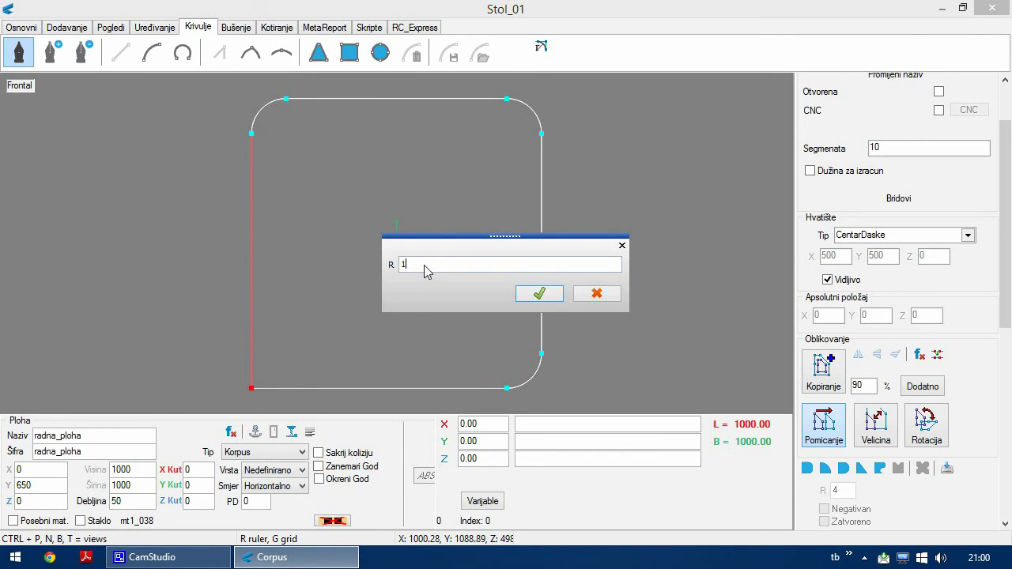
{"action": "left_click", "coordinate": [539, 294]}
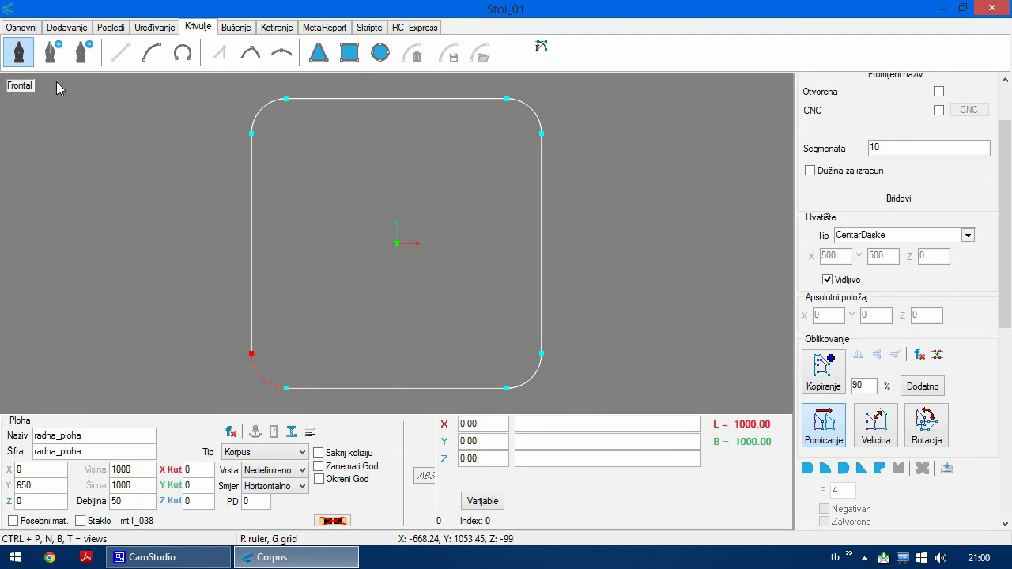
Finish editing the tabletop outline and inspect the rounded table in perspective.
{"action": "left_click", "coordinate": [23, 56]}
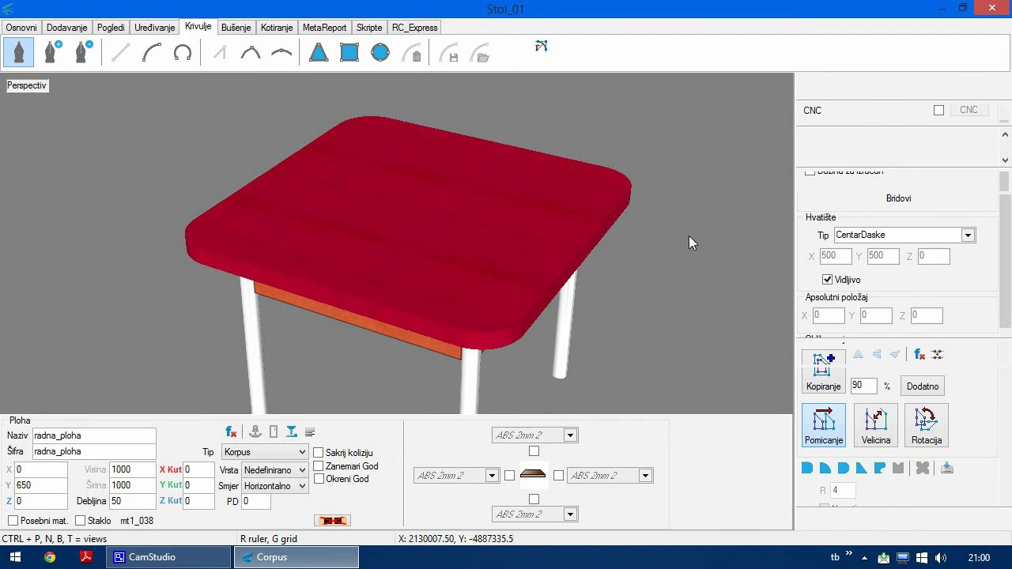
{"action": "left_click", "coordinate": [689, 236]}
{"action": "left_click_drag", "start_coordinate": [717, 222], "coordinate": [653, 227]}
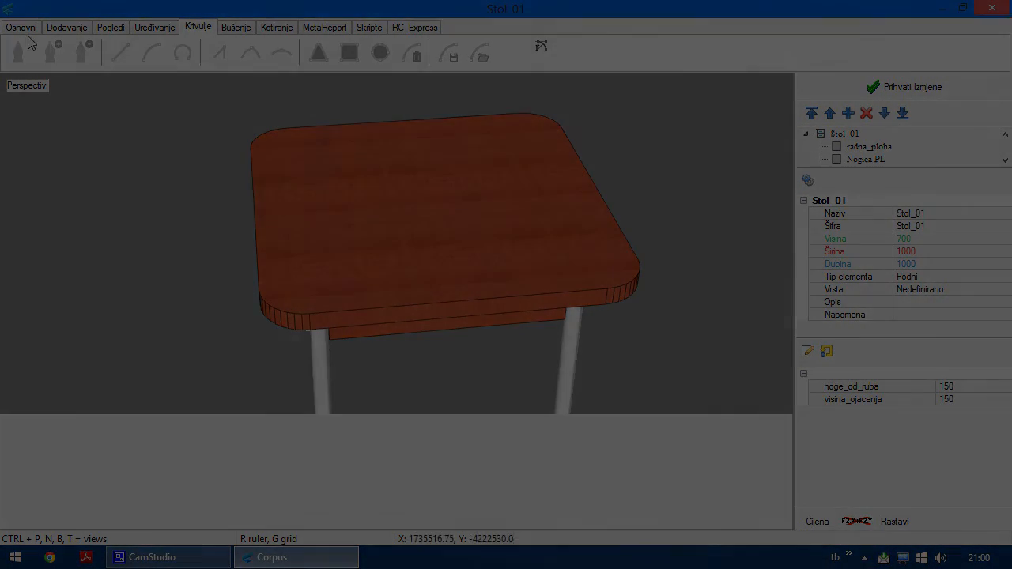